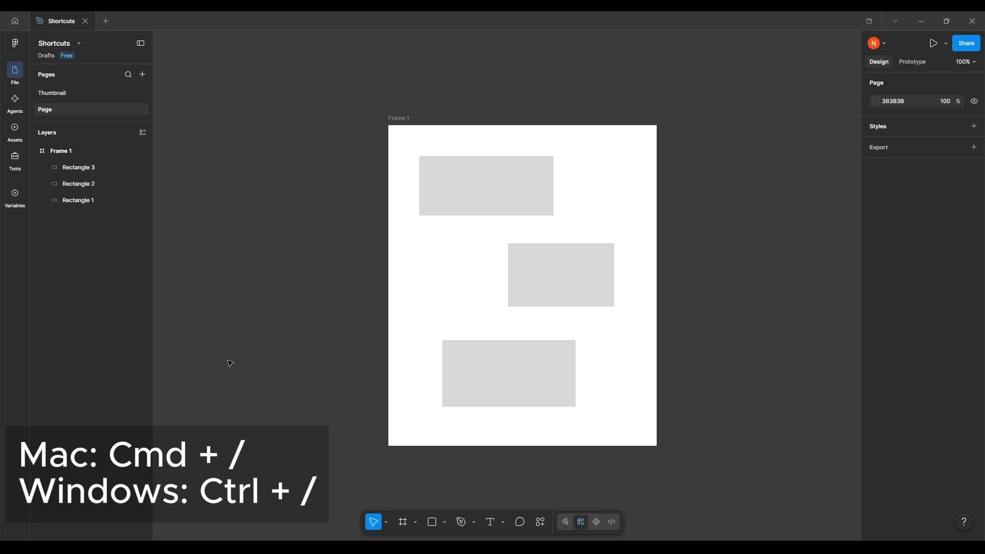
# Look up "au" in the actions search and apply Add auto layout to Frame 1
pyautogui.moveTo(281, 275)
pyautogui.mouseDown()
pyautogui.moveTo(255, 277)
pyautogui.moveTo(279, 256)
pyautogui.moveTo(283, 274)
pyautogui.moveTo(296, 278)
pyautogui.mouseUp()
pyautogui.hotkey('ctrl', '/')
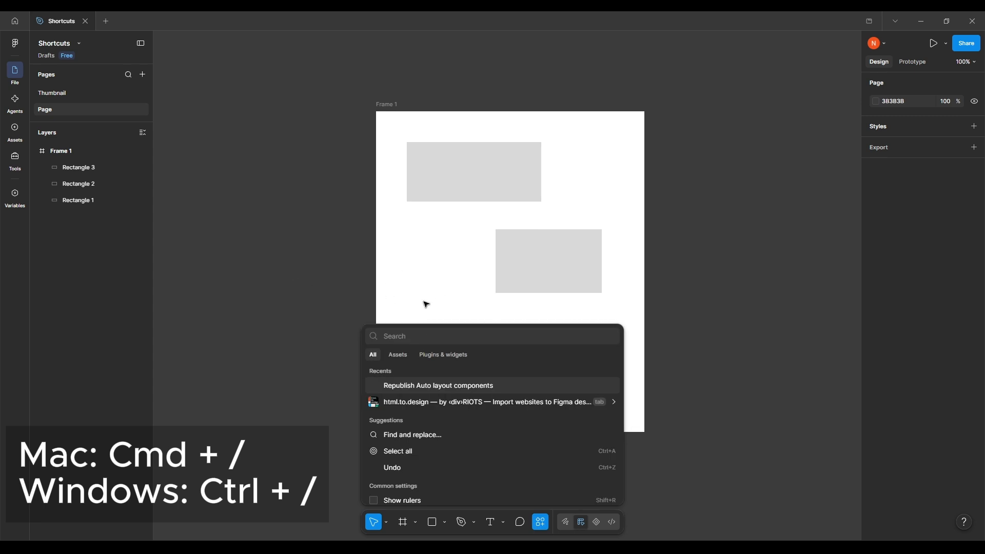
pyautogui.click(388, 104)
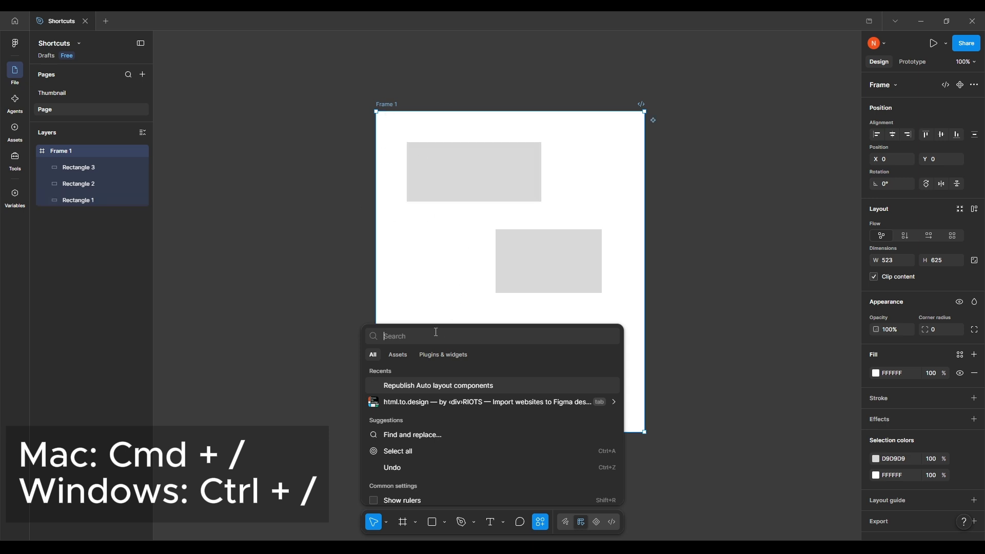
pyautogui.write('au')
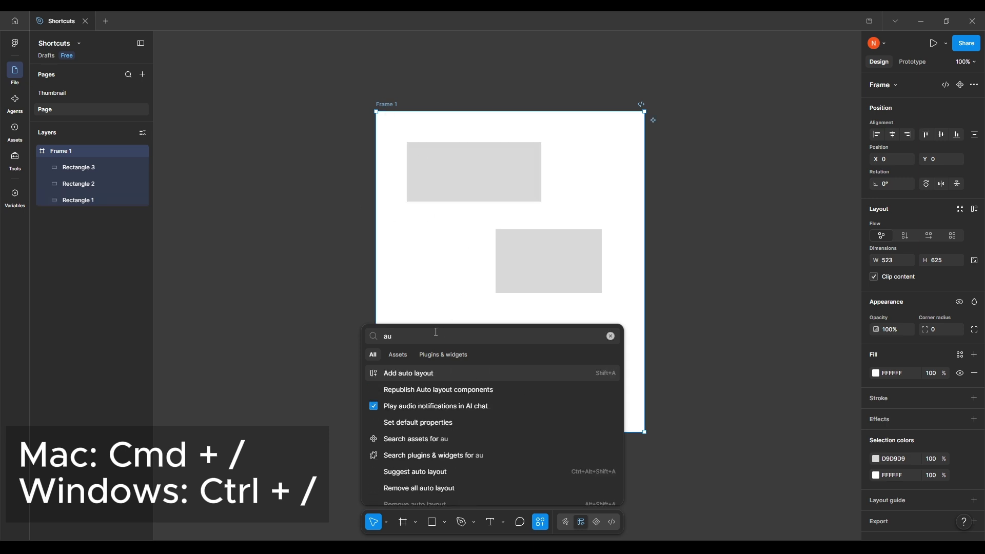
pyautogui.click(399, 376)
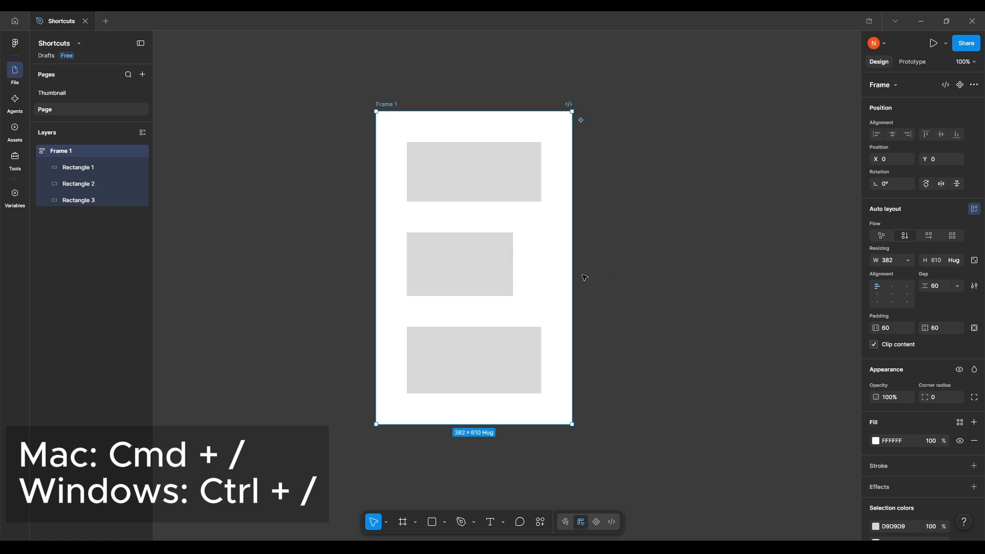
# Examine the actions search, including its recents, suggestions and assets category, and close it again
pyautogui.hotkey('ctrl', '/')
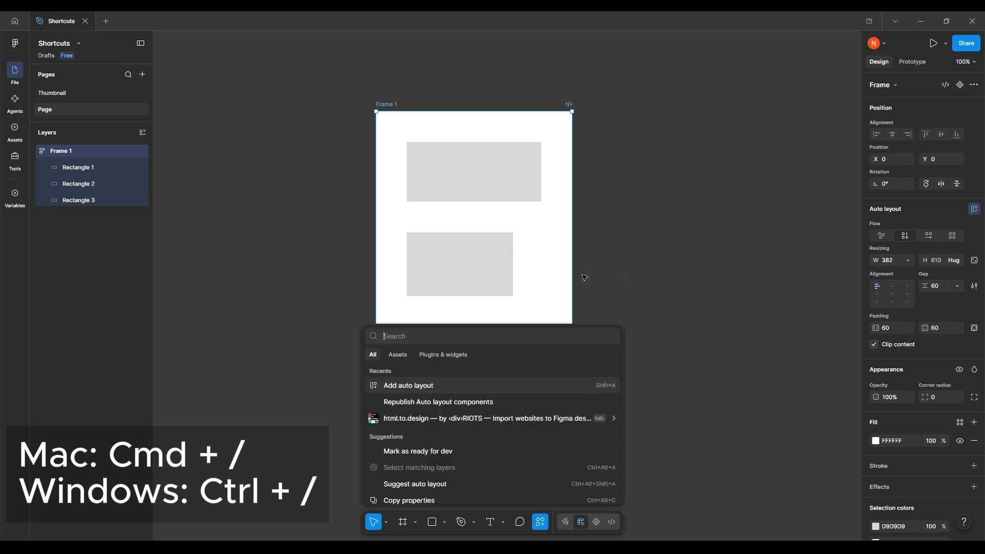
pyautogui.click(432, 356)
pyautogui.click(399, 356)
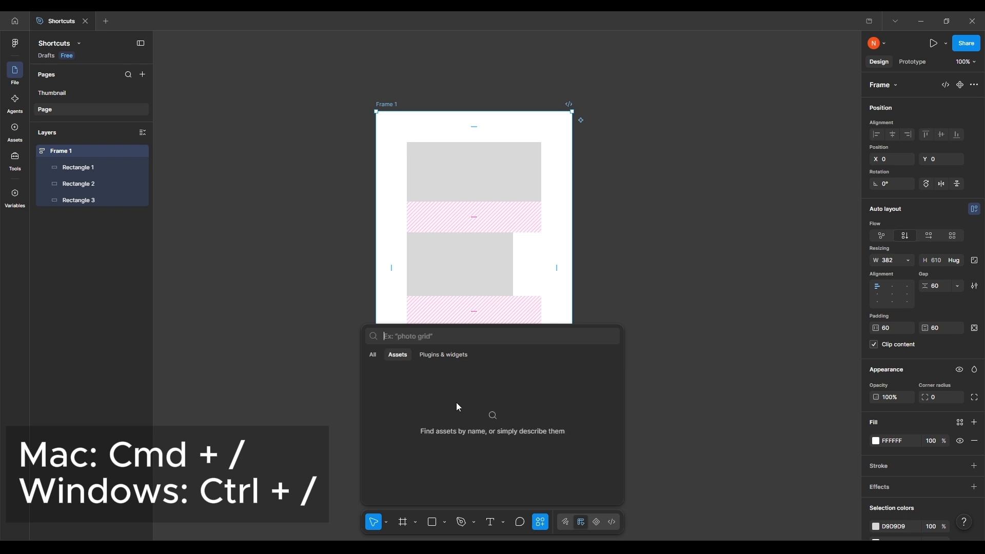
pyautogui.click(373, 355)
pyautogui.scroll(-3, 501, 441)
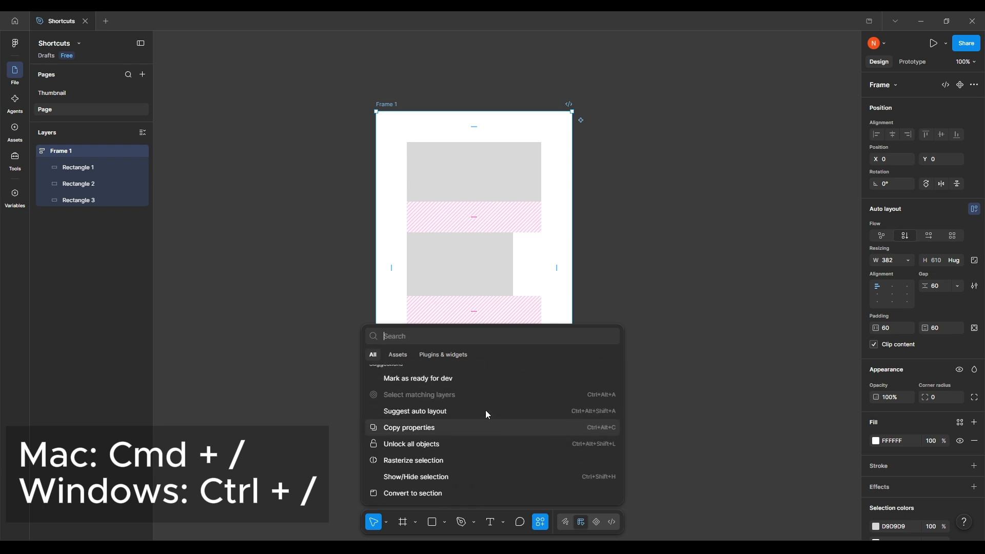
pyautogui.scroll(3, 477, 400)
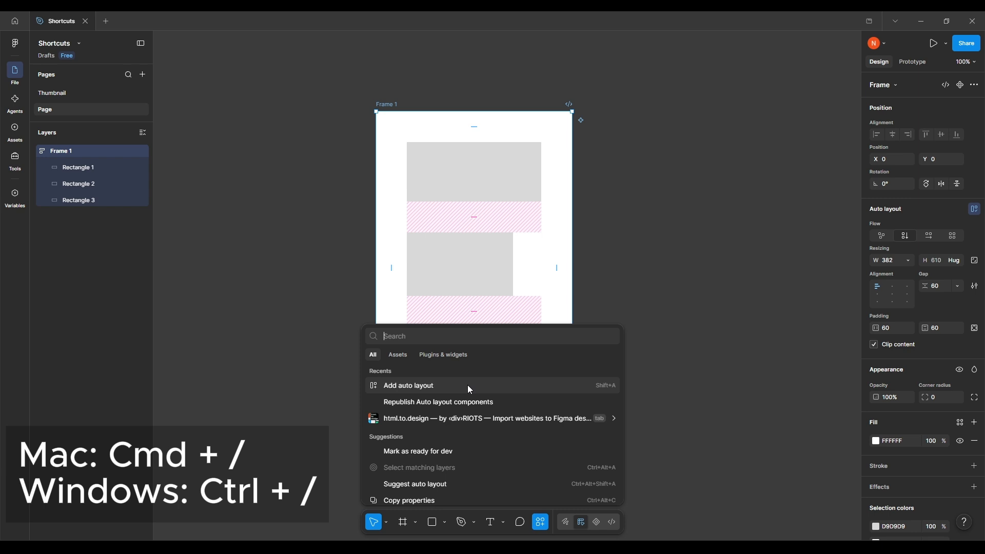
pyautogui.click(693, 352)
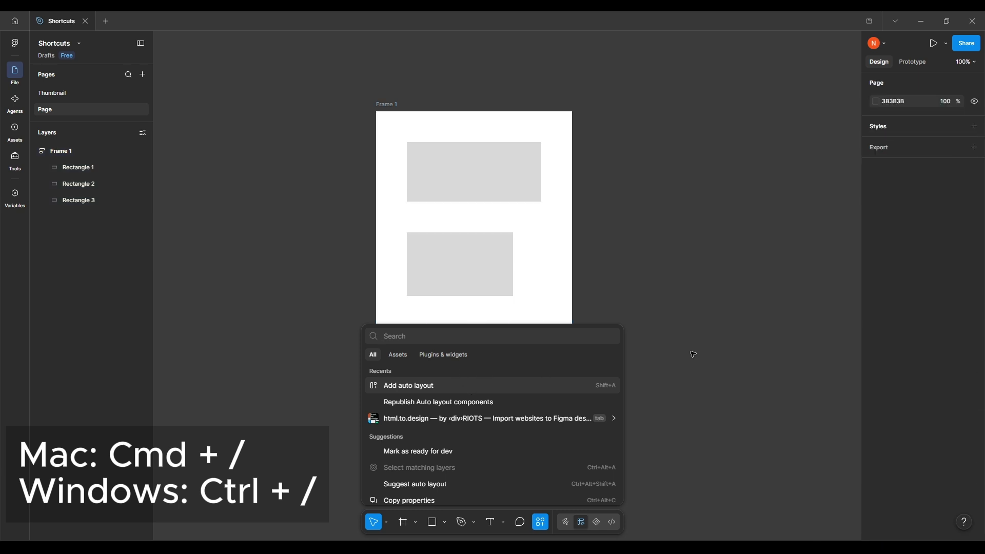
pyautogui.press('Escape')
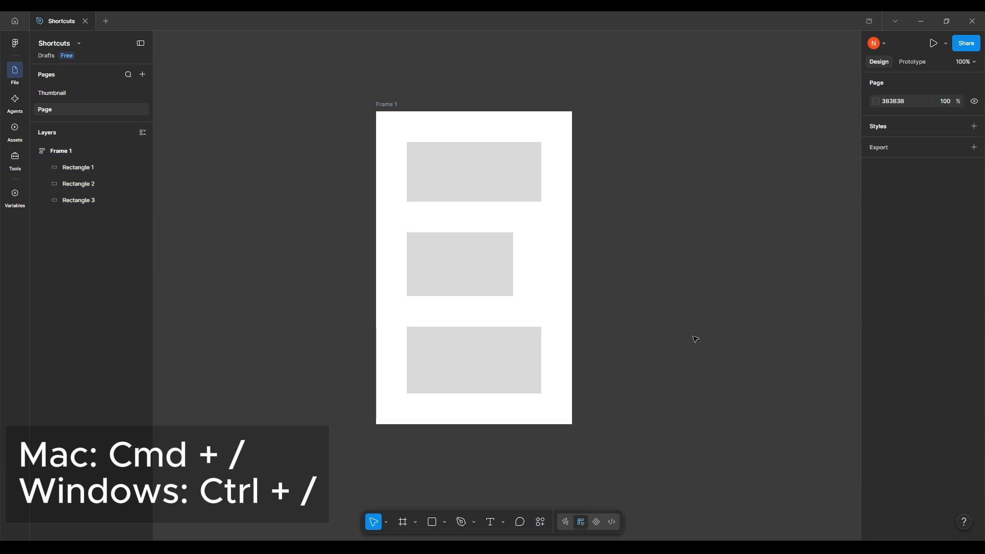
pyautogui.hotkey('ctrl', '/')
pyautogui.moveTo(659, 341); pyautogui.dragTo(720, 324)
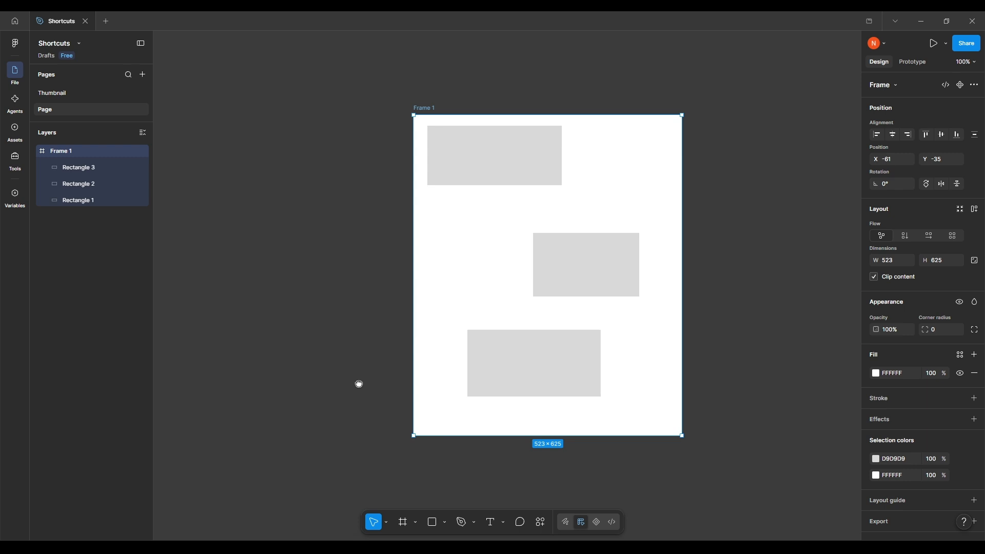
pyautogui.click(356, 384)
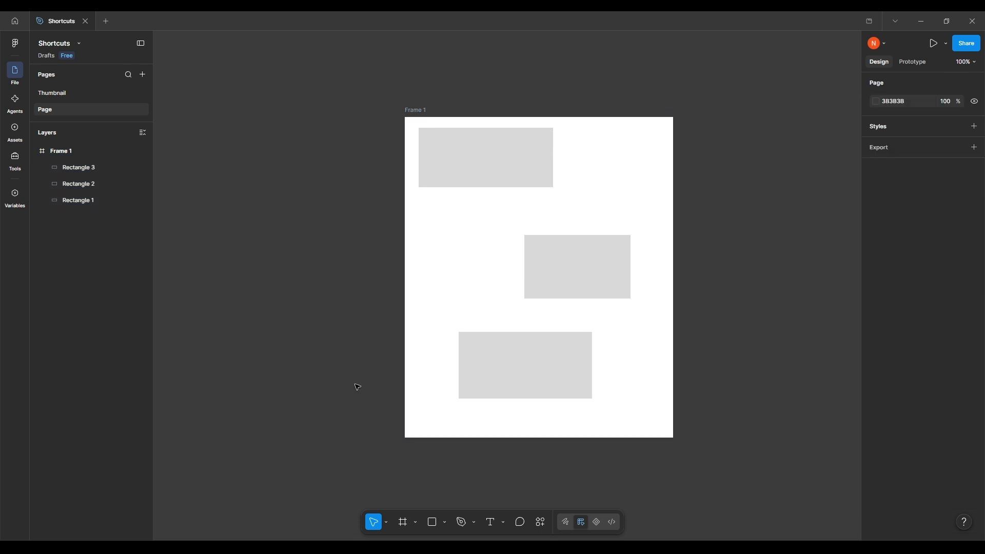
# Try auto layout on Frame 1 with its three scattered rectangles, and undo it
pyautogui.moveTo(314, 329); pyautogui.dragTo(295, 366)
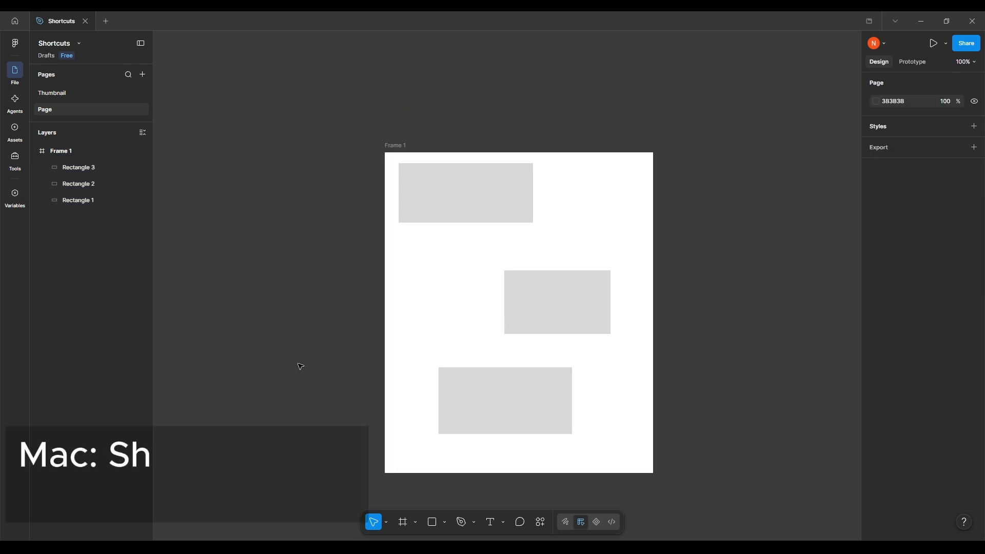
pyautogui.click(396, 156)
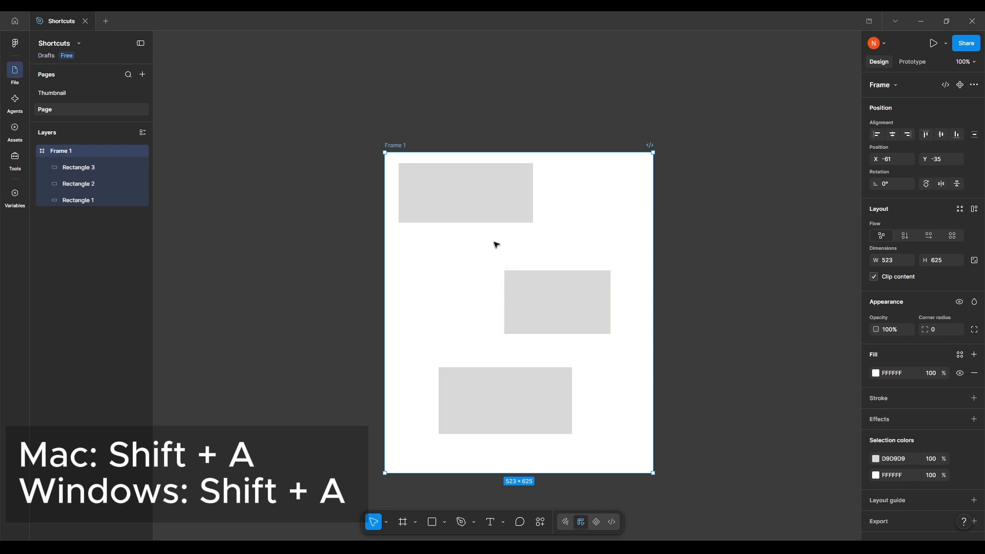
pyautogui.hotkey('shift', 'a')
pyautogui.moveTo(574, 321); pyautogui.dragTo(603, 311)
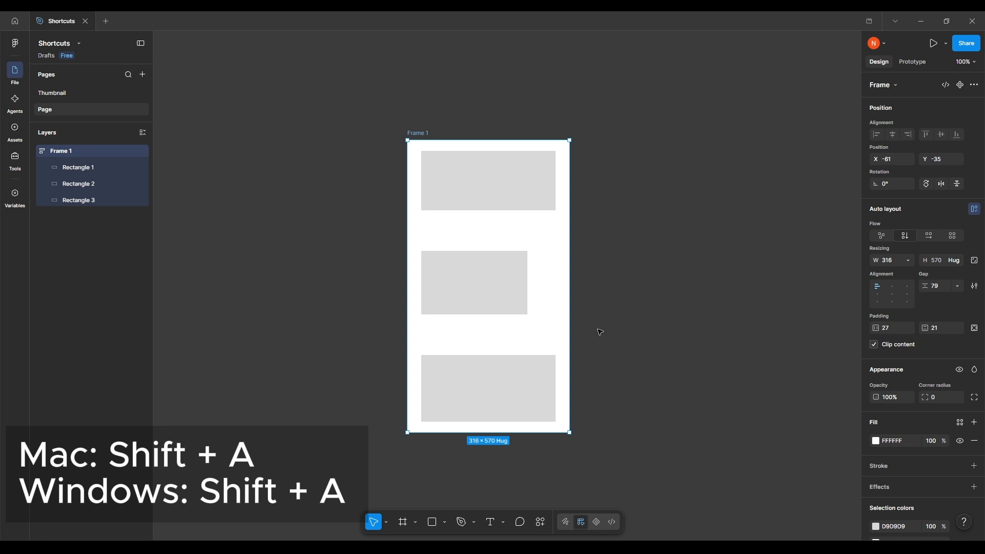
pyautogui.moveTo(612, 323)
pyautogui.mouseDown()
pyautogui.moveTo(584, 332)
pyautogui.moveTo(616, 316)
pyautogui.moveTo(598, 318)
pyautogui.mouseUp()
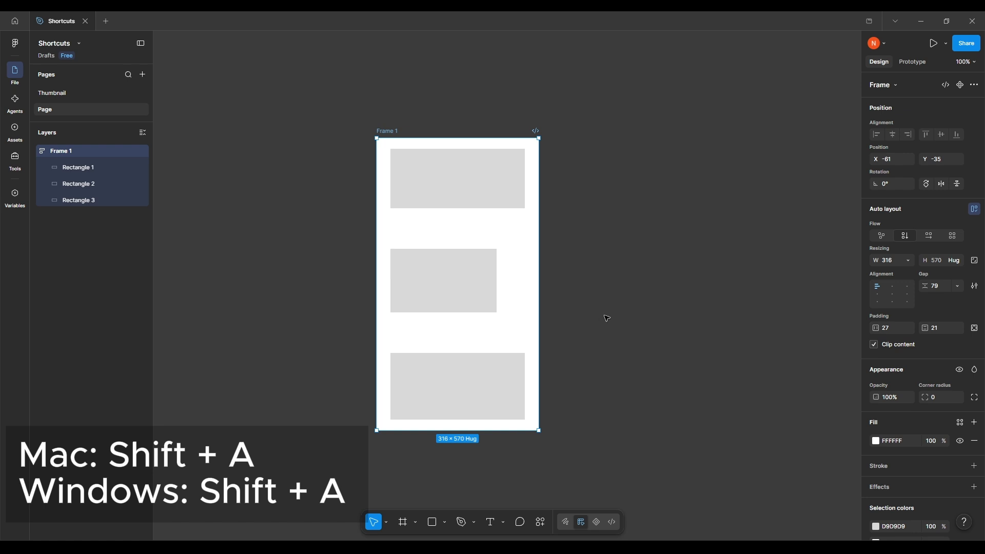
pyautogui.moveTo(605, 318)
pyautogui.mouseDown()
pyautogui.moveTo(649, 307)
pyautogui.moveTo(602, 311)
pyautogui.mouseUp()
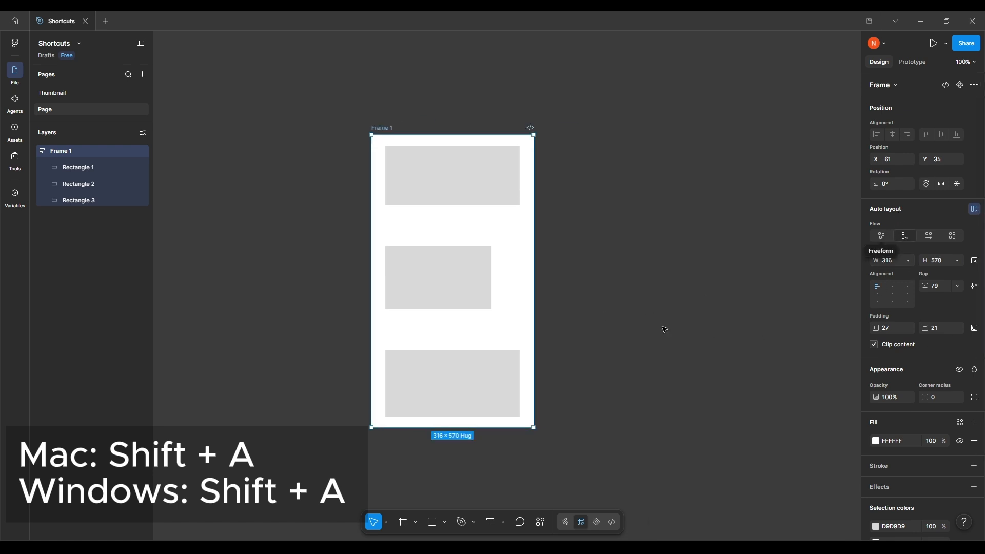
pyautogui.moveTo(664, 328)
pyautogui.mouseDown()
pyautogui.moveTo(684, 318)
pyautogui.moveTo(661, 311)
pyautogui.mouseUp()
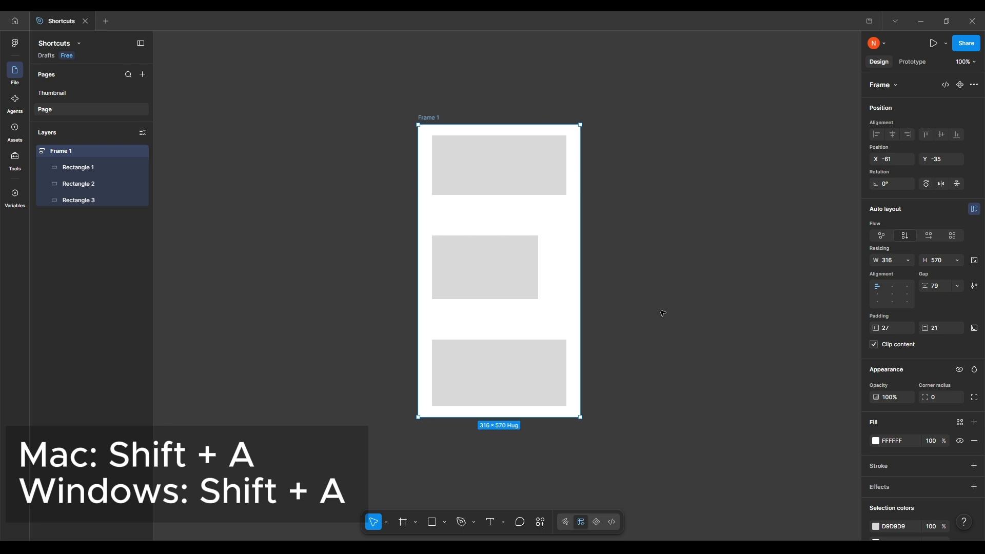
pyautogui.hotkey('ctrl', 'z')
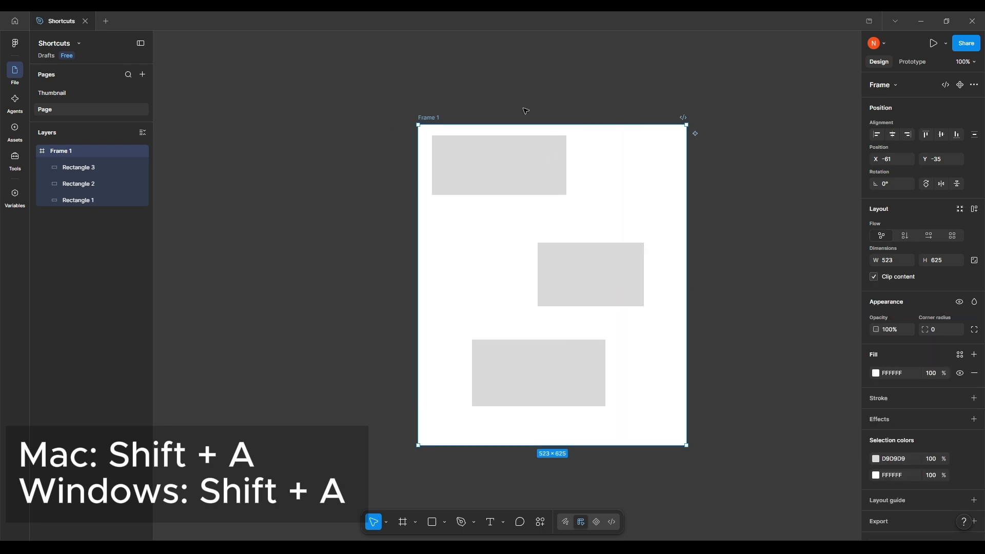
# Apply auto layout to Frame 1 again and clear the selection
pyautogui.click(448, 86)
pyautogui.click(432, 118)
pyautogui.hotkey('shift', 'a')
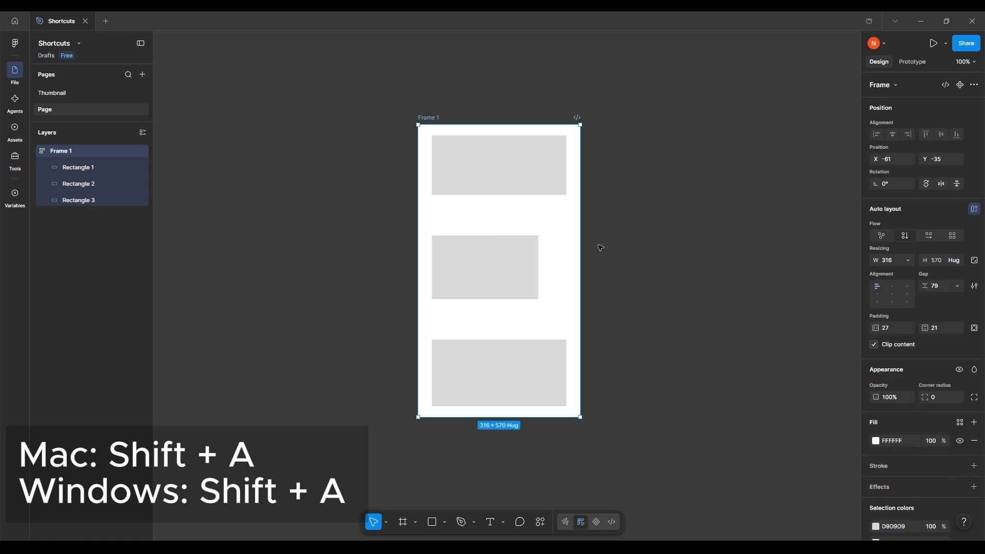
pyautogui.click(672, 239)
# Duplicate Frame 1 together with its three rectangles
pyautogui.moveTo(296, 239); pyautogui.dragTo(319, 221)
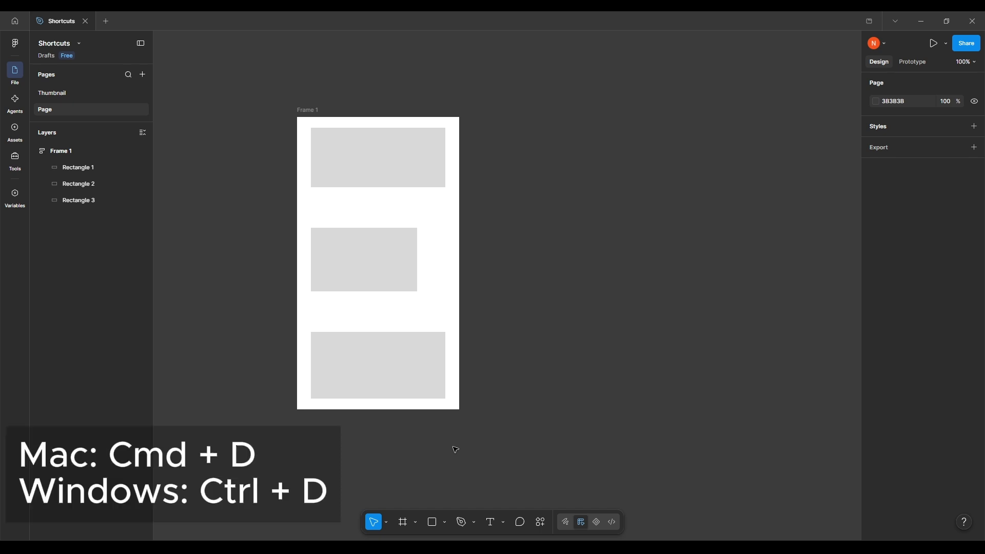
pyautogui.click(307, 114)
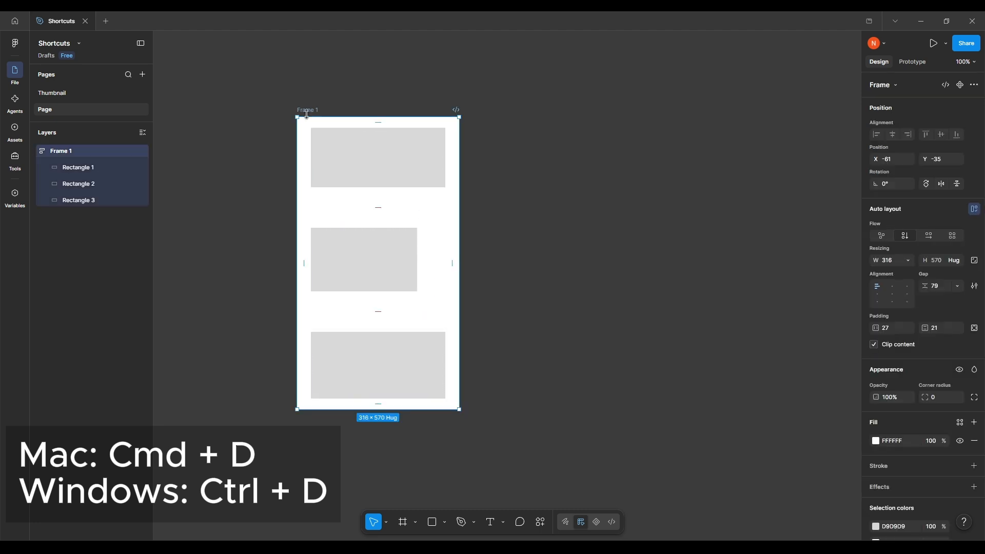
pyautogui.hotkey('ctrl', 'd')
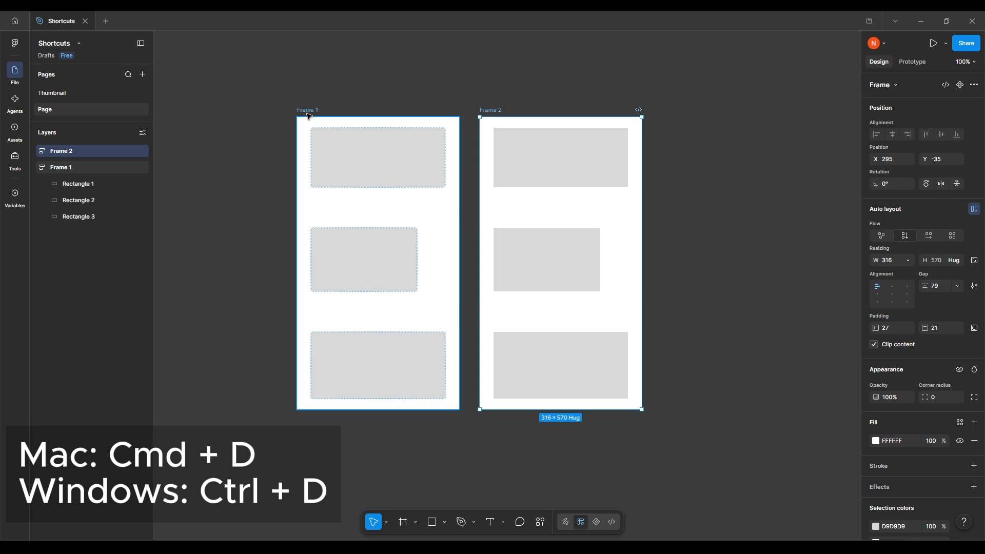
pyautogui.moveTo(618, 290)
pyautogui.mouseDown()
pyautogui.moveTo(598, 301)
pyautogui.moveTo(612, 289)
pyautogui.mouseUp()
pyautogui.scroll(-1, 688, 207)
pyautogui.hscroll(-1, 688, 207)
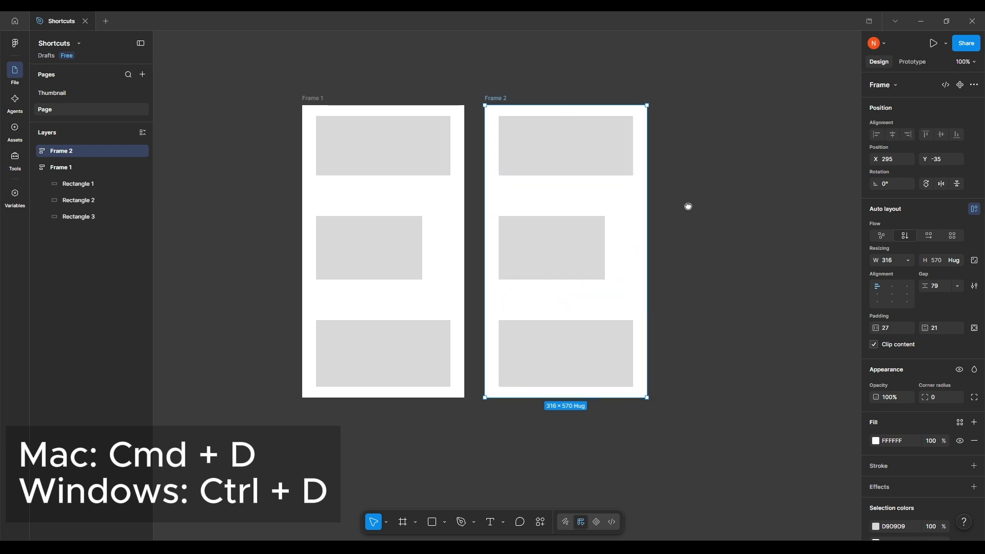
# Move Frame 2 straight down to Y 71 so that it sits lower than Frame 1
pyautogui.moveTo(569, 134); pyautogui.dragTo(577, 194)
pyautogui.scroll(-1, 551, 165)
pyautogui.hscroll(1, 552, 166)
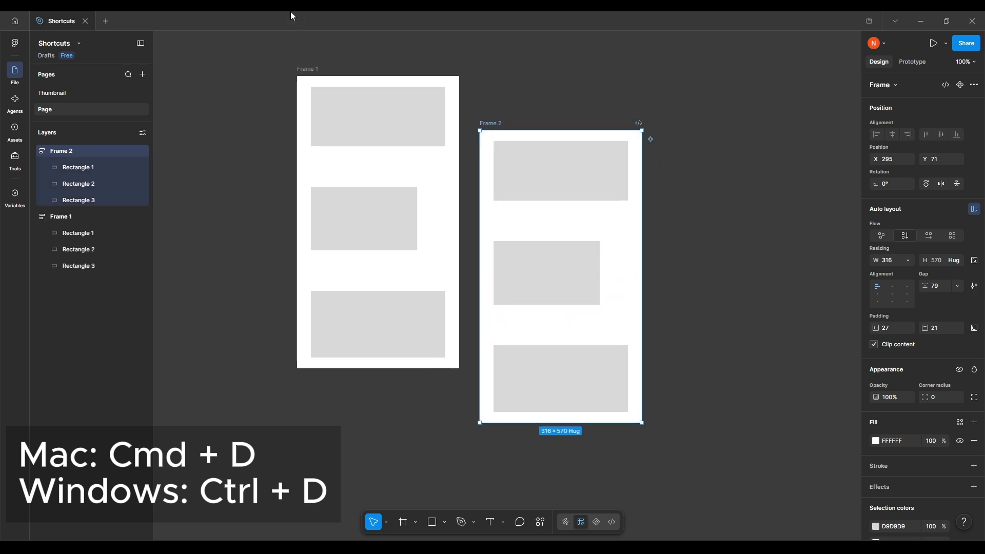
# Duplicate Frame 2 with the same offset repeated, placing the third frame at X 651, Y 177, and clear the selection
pyautogui.hotkey('ctrl', 'd')
pyautogui.moveTo(628, 239); pyautogui.dragTo(576, 251)
pyautogui.scroll(-1, 576, 251)
pyautogui.moveTo(598, 292); pyautogui.dragTo(578, 333)
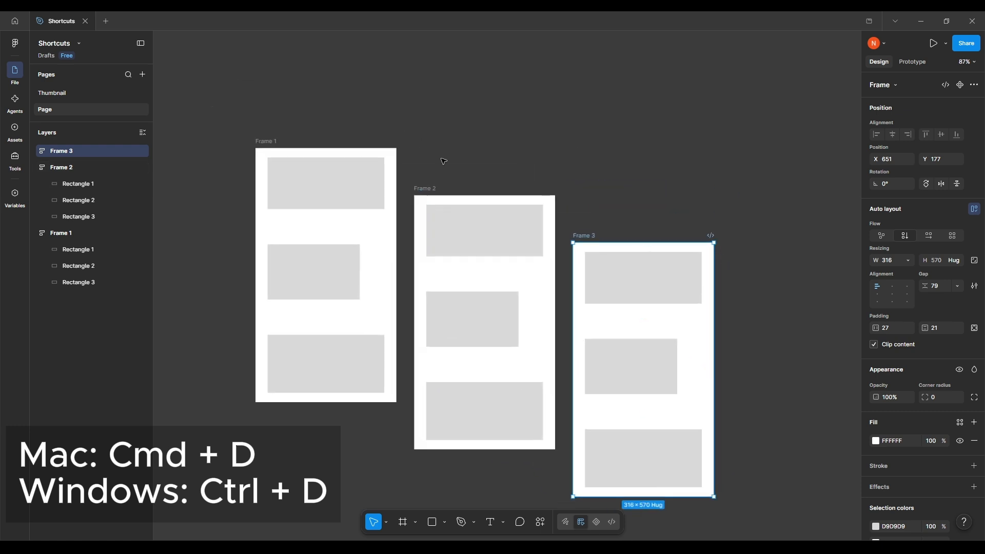
pyautogui.click(470, 163)
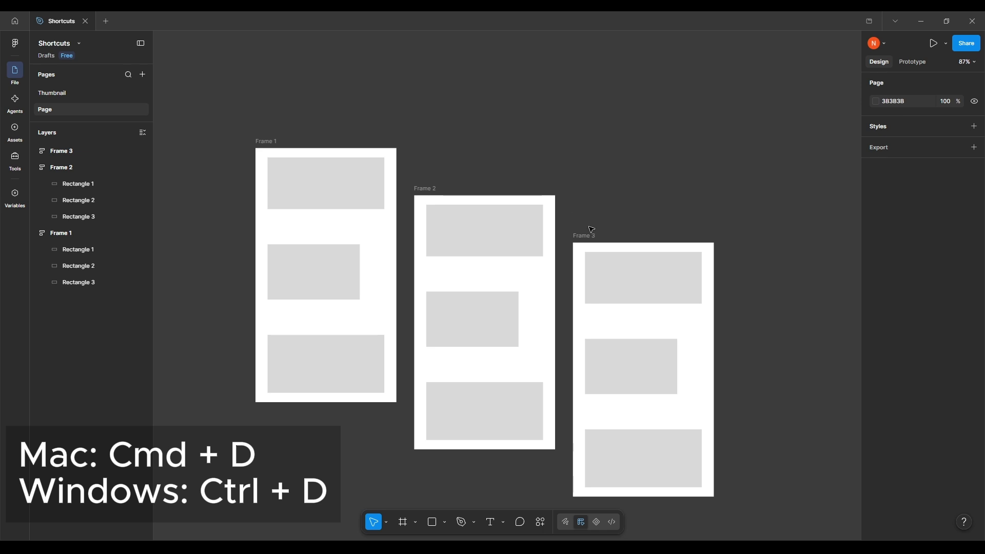
pyautogui.moveTo(579, 211); pyautogui.dragTo(609, 189)
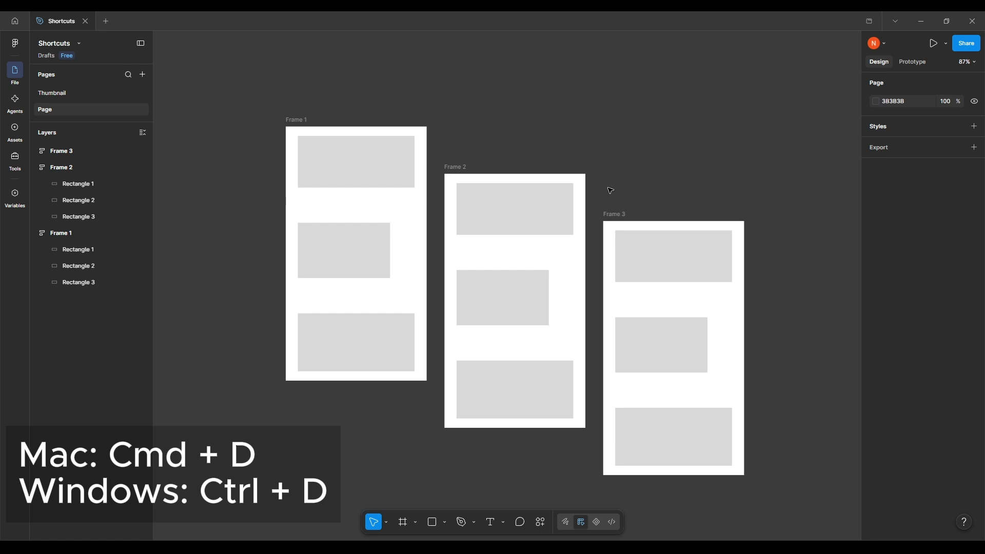
pyautogui.click(292, 128)
pyautogui.click(459, 178)
pyautogui.click(621, 221)
pyautogui.click(607, 180)
pyautogui.moveTo(505, 147); pyautogui.dragTo(539, 143)
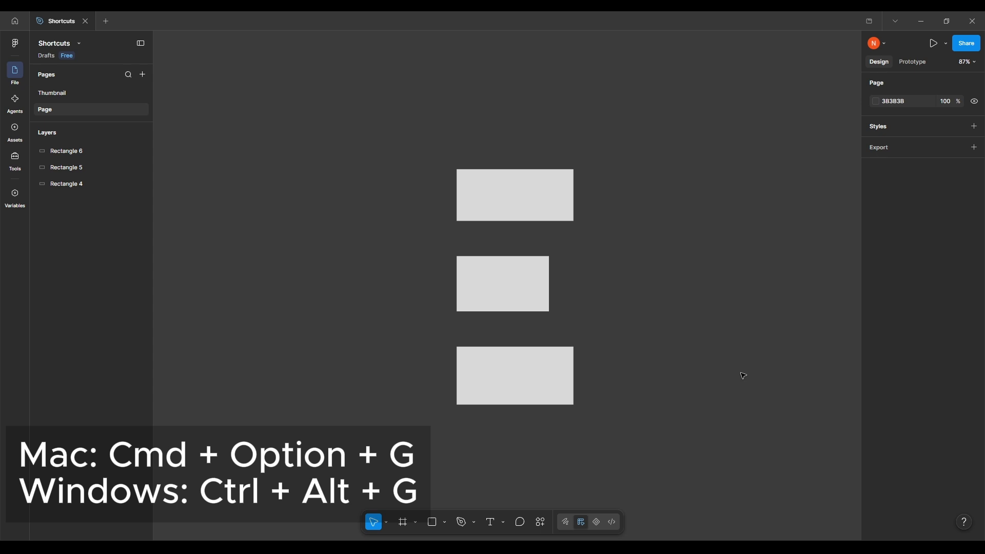
# Try wrapping all three loose rectangles in one frame, and undo the framing
pyautogui.moveTo(626, 179); pyautogui.dragTo(473, 419)
pyautogui.hotkey('ctrl', 'alt', 'g')
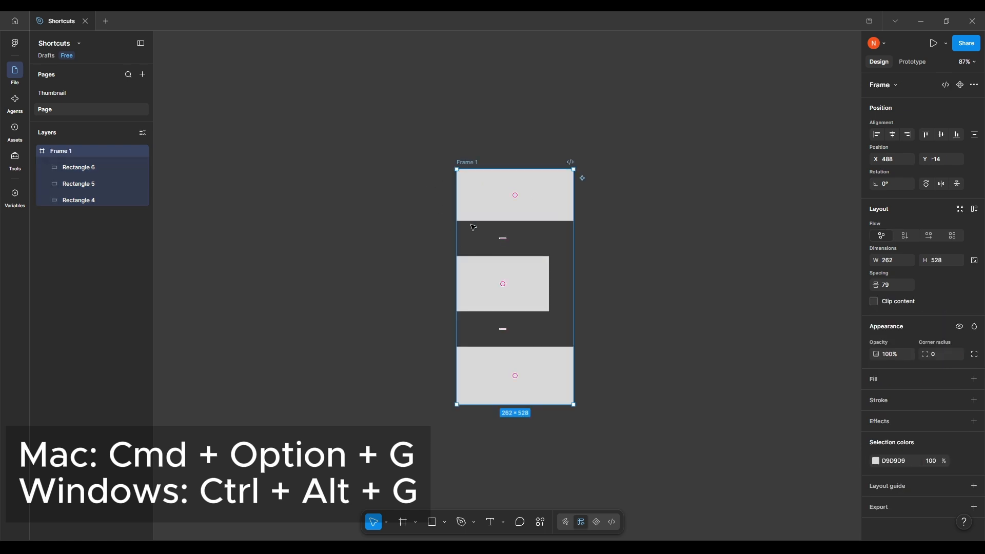
pyautogui.hotkey('ctrl', 'z')
pyautogui.click(487, 333)
# Wrap Rectangle 4 and Rectangle 5 in a frame and give that frame a white FFFFFF fill
pyautogui.moveTo(773, 321)
pyautogui.mouseDown()
pyautogui.moveTo(764, 310)
pyautogui.moveTo(790, 311)
pyautogui.mouseUp()
pyautogui.click(501, 209)
pyautogui.click(513, 264)
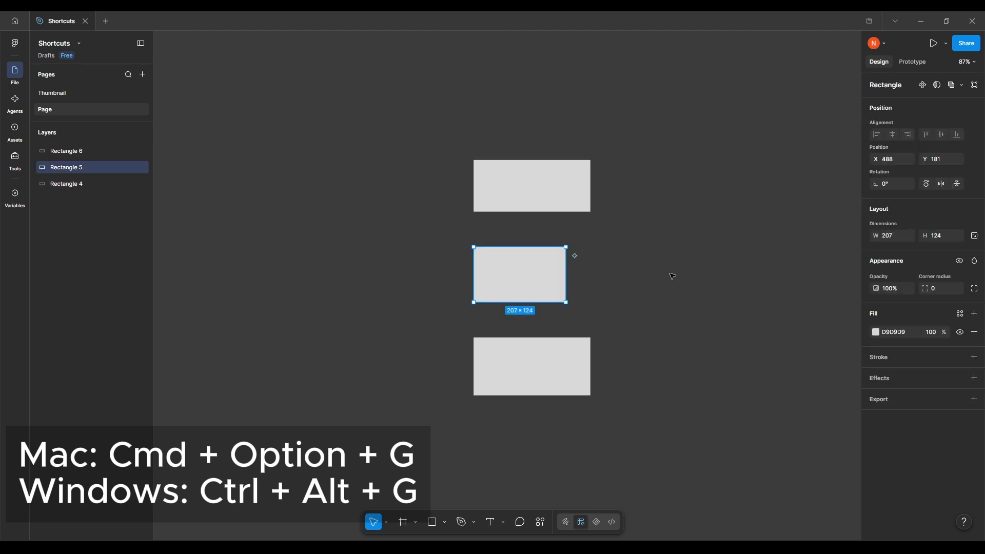
pyautogui.keyDown('shift'); pyautogui.click(546, 190); pyautogui.keyUp('shift')
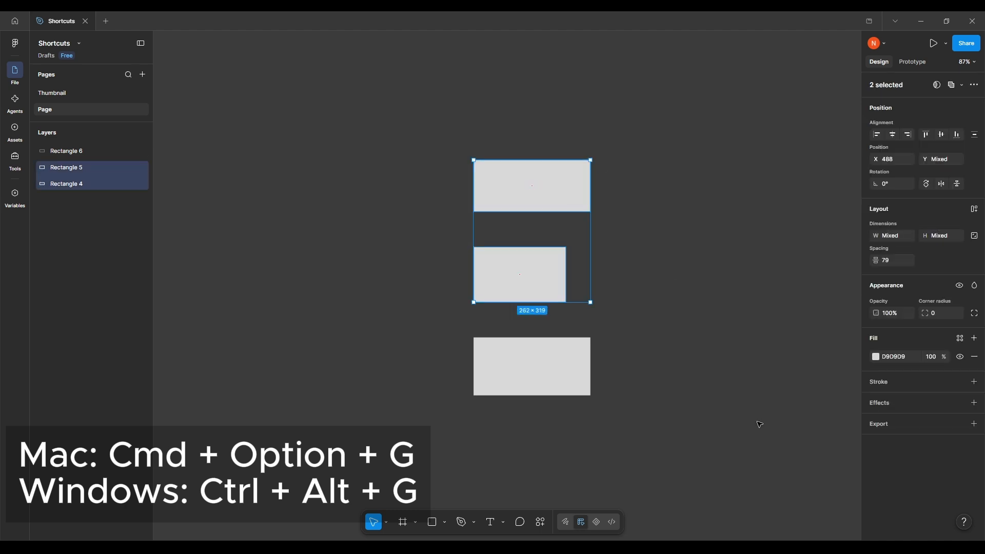
pyautogui.hotkey('ctrl', 'alt', 'g')
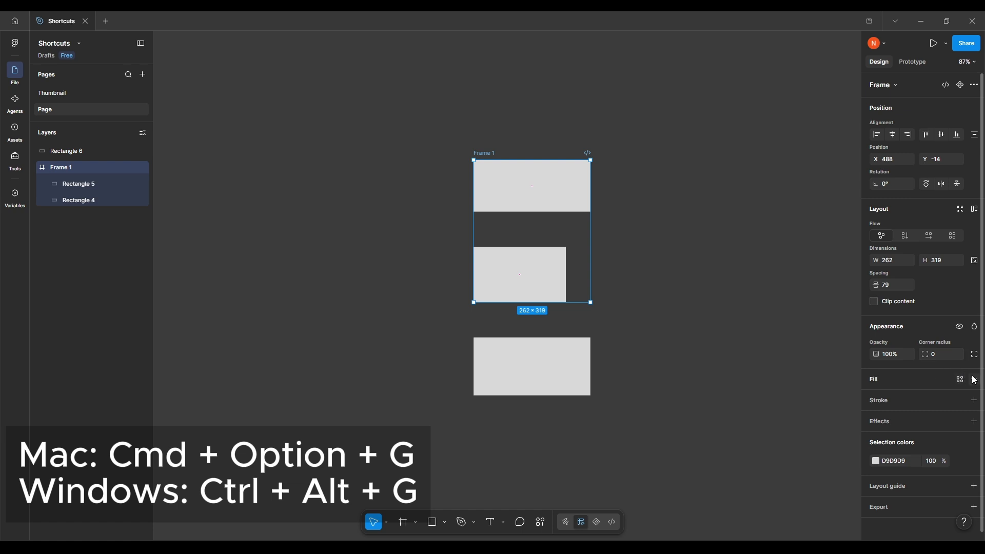
pyautogui.click(974, 380)
pyautogui.hscroll(-2, 629, 321)
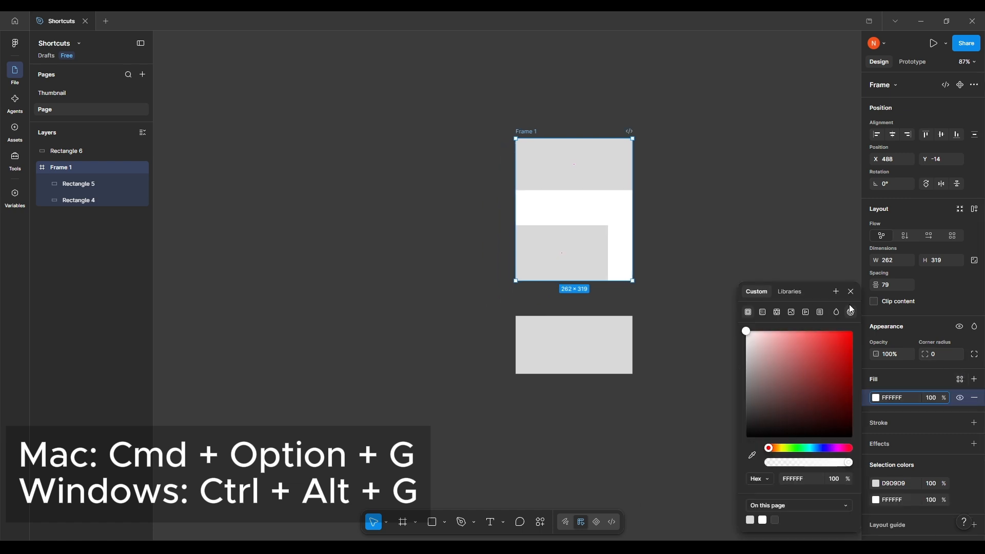
# Undo the white fill and the framing of Rectangle 4 and Rectangle 5, and clear the selection
pyautogui.click(851, 291)
pyautogui.scroll(3, 665, 292)
pyautogui.hscroll(-2, 693, 307)
pyautogui.click(724, 281)
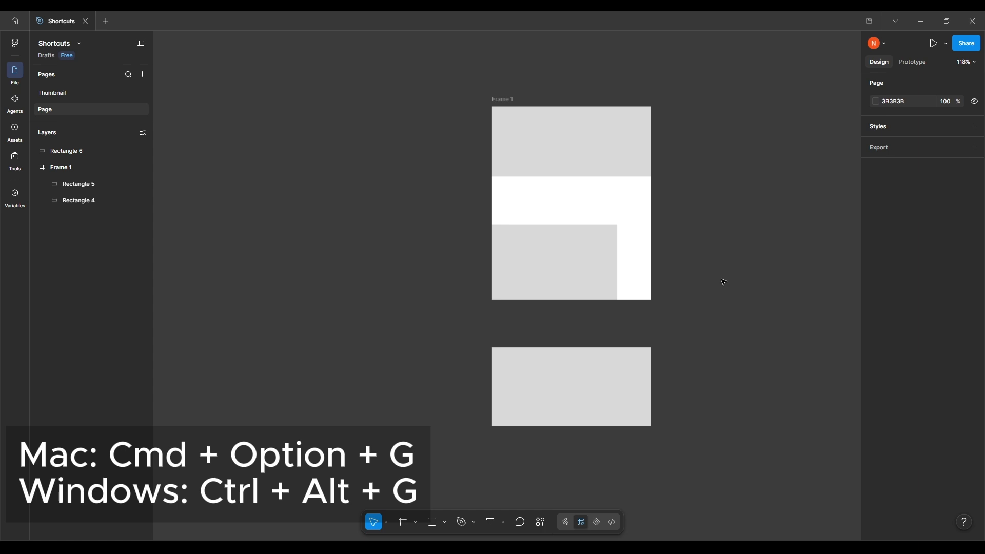
pyautogui.hotkey('ctrl', 'z')
pyautogui.hotkey('ctrl', 'z')
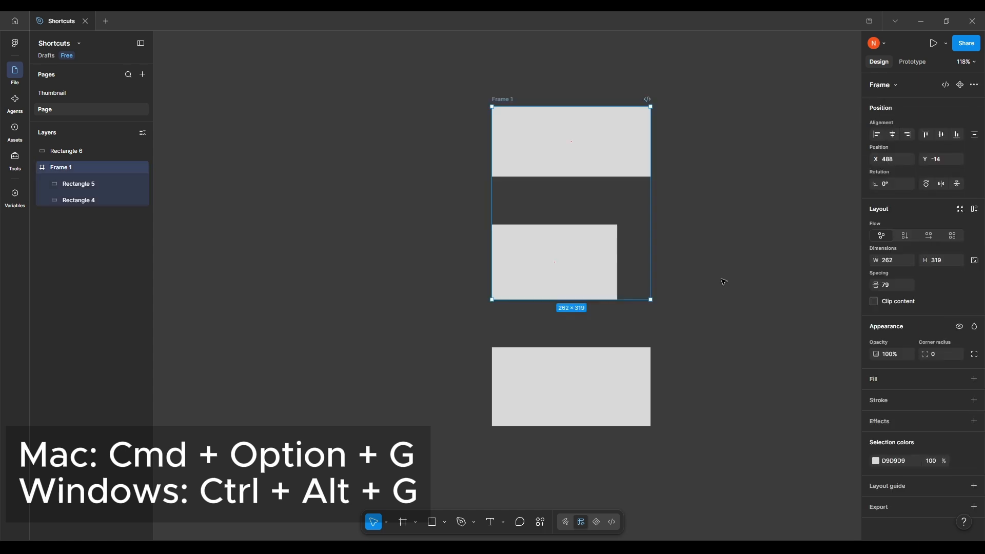
pyautogui.hotkey('ctrl', 'alt', 'g')
pyautogui.click(704, 279)
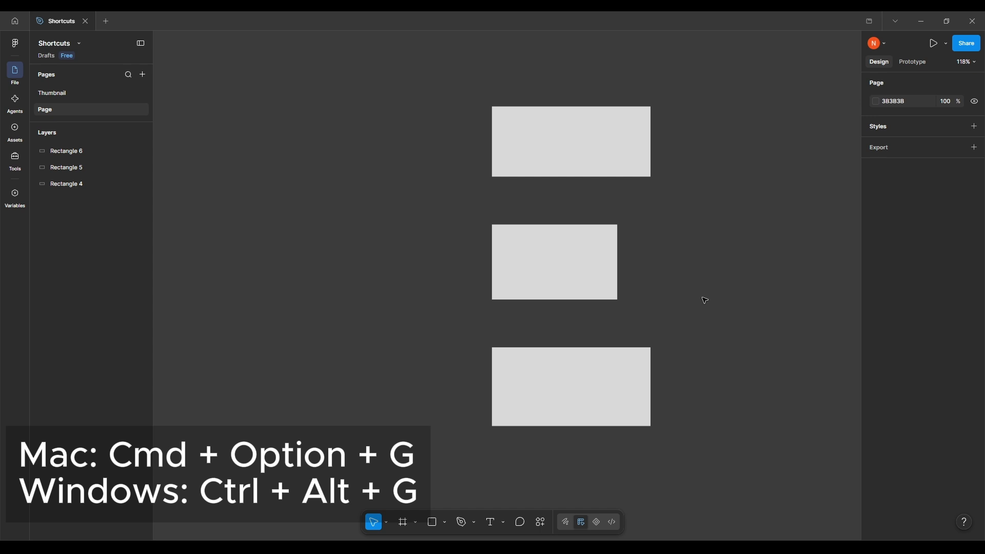
# Wrap all three rectangles in one frame and give that frame a white FFFFFF fill
pyautogui.hscroll(-1, 719, 299)
pyautogui.moveTo(736, 86)
pyautogui.mouseDown()
pyautogui.moveTo(665, 215)
pyautogui.moveTo(532, 406)
pyautogui.mouseUp()
pyautogui.hotkey('ctrl', 'alt', 'g')
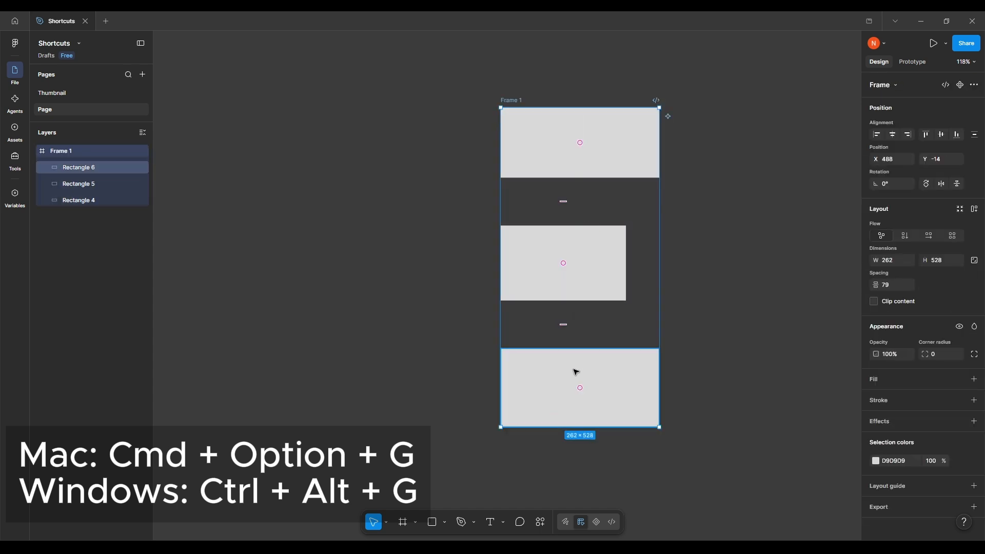
pyautogui.moveTo(655, 335); pyautogui.dragTo(578, 357)
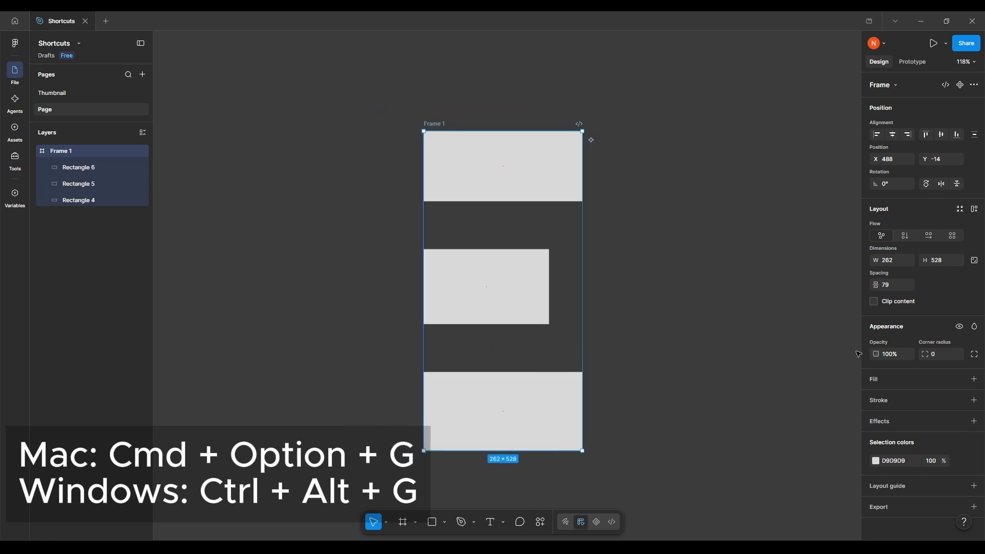
pyautogui.click(974, 378)
pyautogui.hscroll(-3, 682, 336)
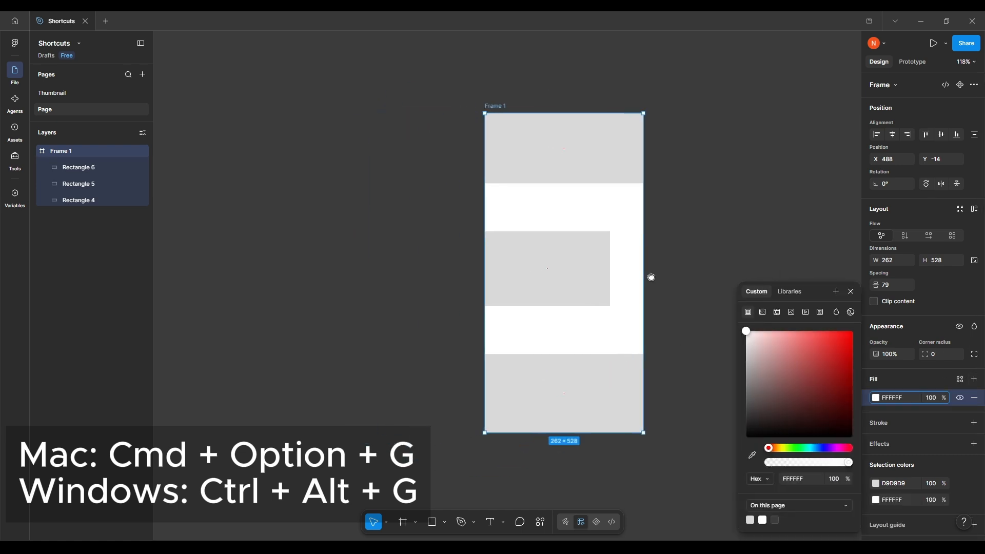
# Apply auto layout to the frame, set its padding to 17 horizontally and 26 vertically, and clear the selection
pyautogui.hotkey('shift', 'a')
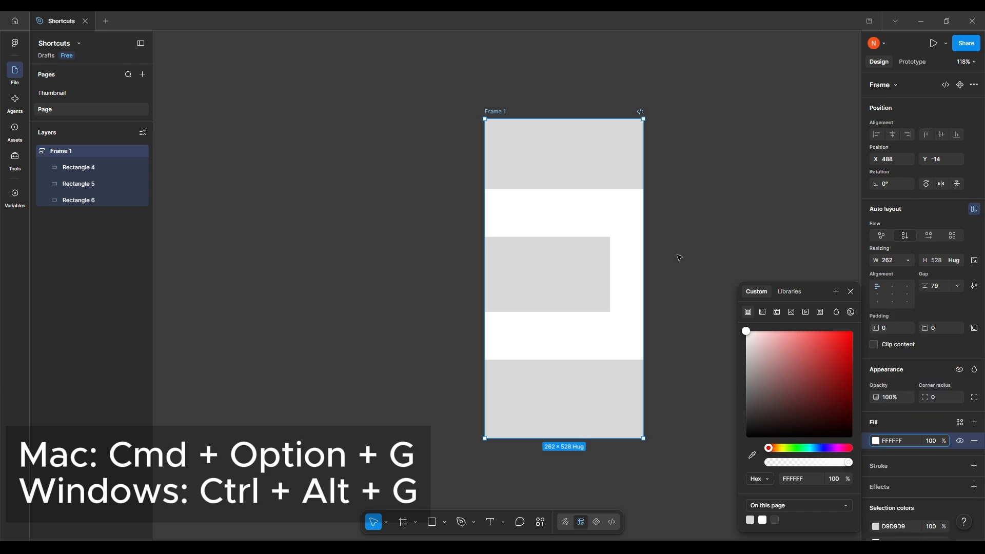
pyautogui.scroll(-1, 680, 258)
pyautogui.hscroll(1, 680, 257)
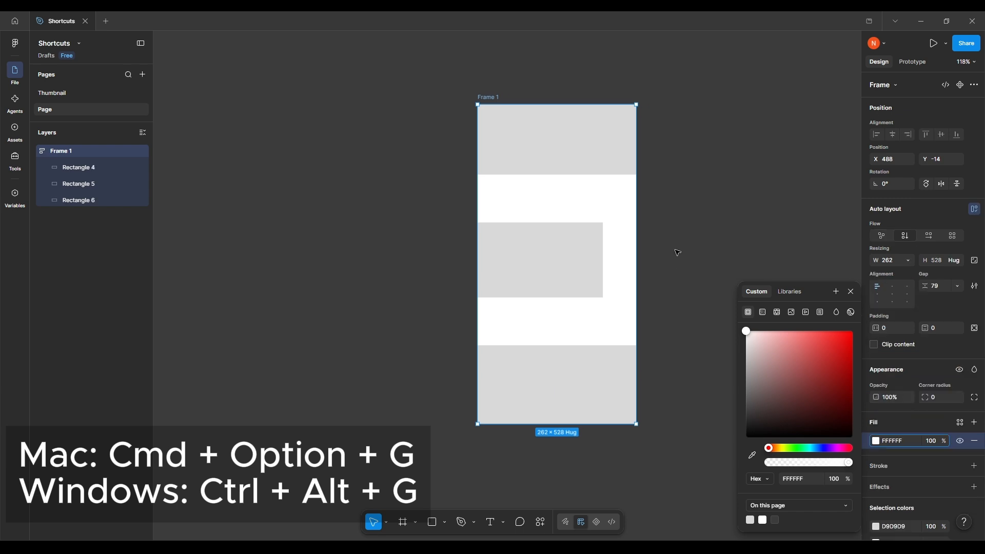
pyautogui.click(851, 291)
pyautogui.moveTo(876, 328); pyautogui.dragTo(953, 330)
pyautogui.click(699, 337)
pyautogui.moveTo(698, 338); pyautogui.dragTo(687, 355)
pyautogui.scroll(-2, 764, 314)
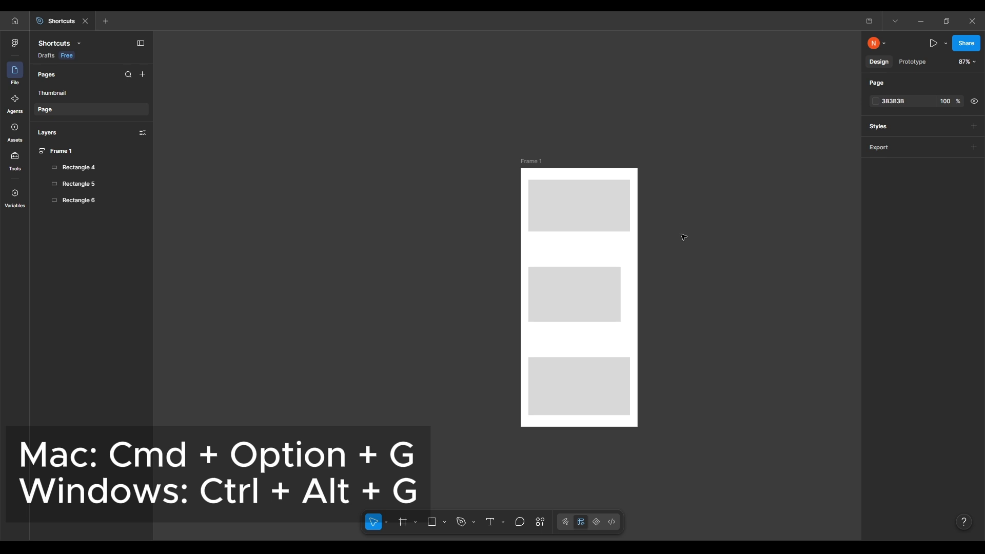
pyautogui.scroll(-1, 684, 237)
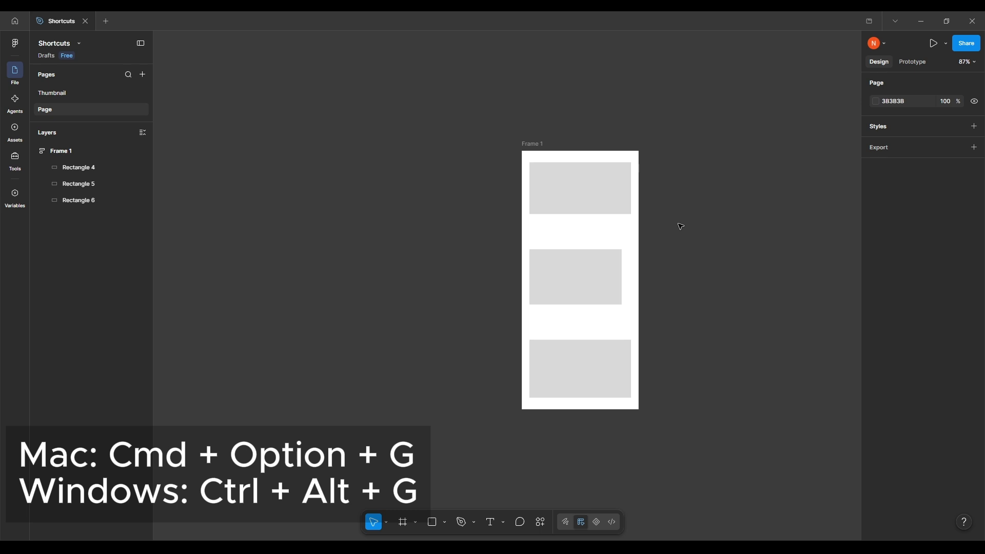
pyautogui.scroll(-2, 681, 227)
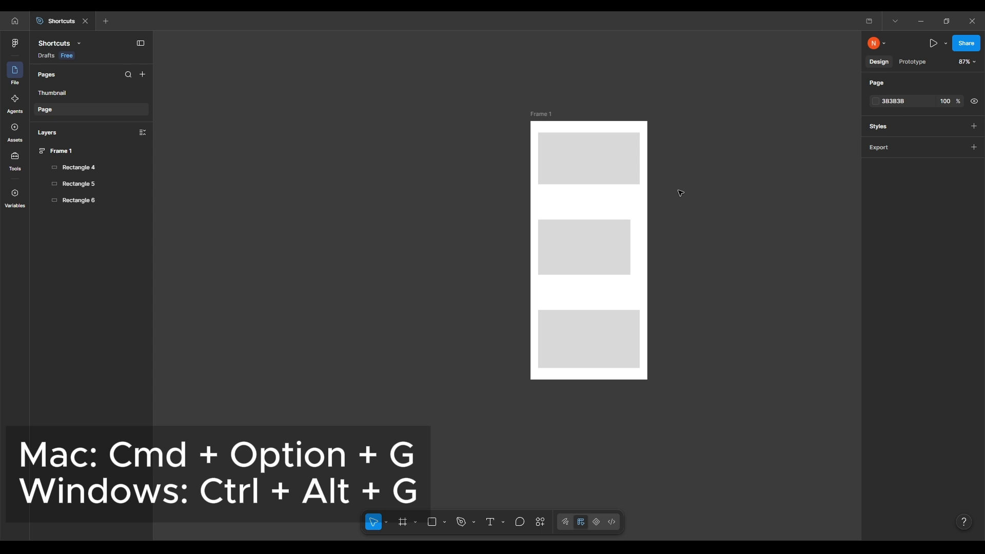
# Wrap the auto layout Frame 1 in an additional outer frame and expand that frame's layers
pyautogui.click(61, 150)
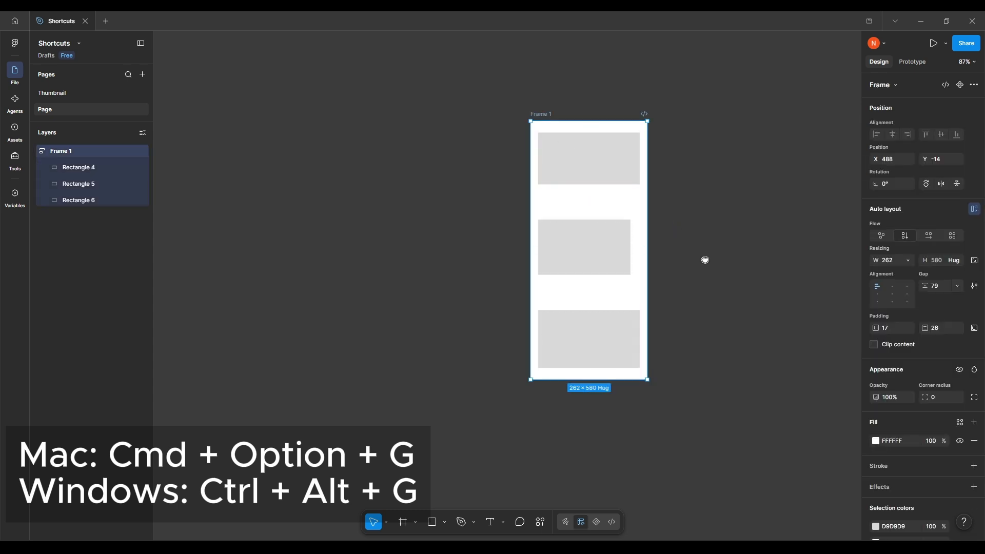
pyautogui.scroll(1, 706, 260)
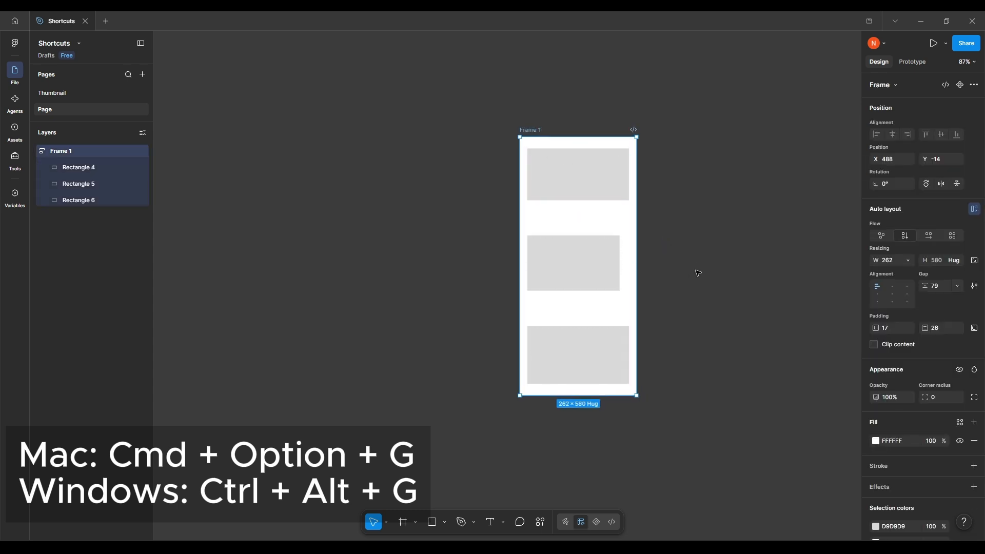
pyautogui.hotkey('ctrl', 'alt', 'g')
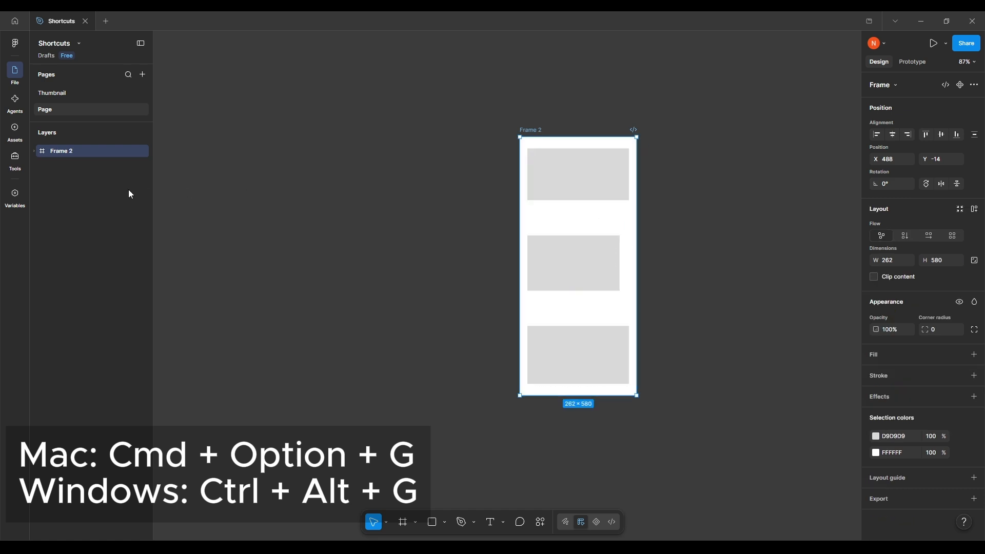
pyautogui.click(35, 151)
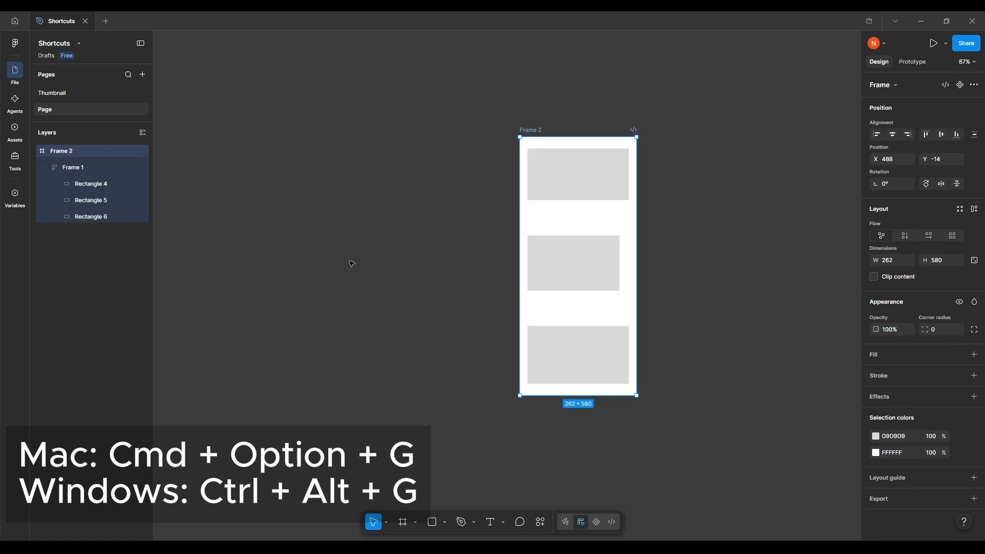
pyautogui.moveTo(350, 263); pyautogui.dragTo(341, 296)
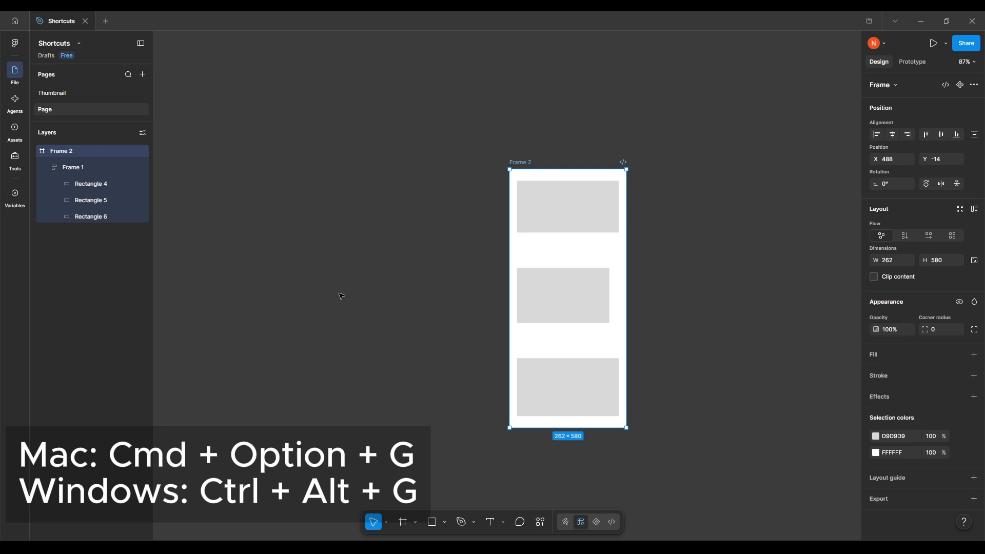
pyautogui.moveTo(367, 286); pyautogui.dragTo(336, 294)
pyautogui.click(336, 294)
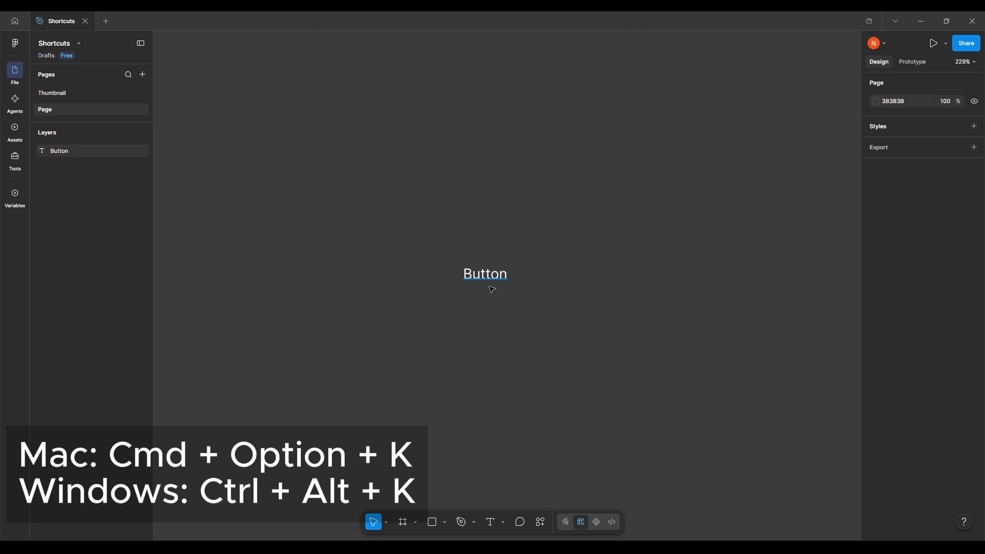
# Wrap the Button text in a frame and apply auto layout to that frame
pyautogui.moveTo(528, 349); pyautogui.dragTo(585, 354)
pyautogui.click(543, 277)
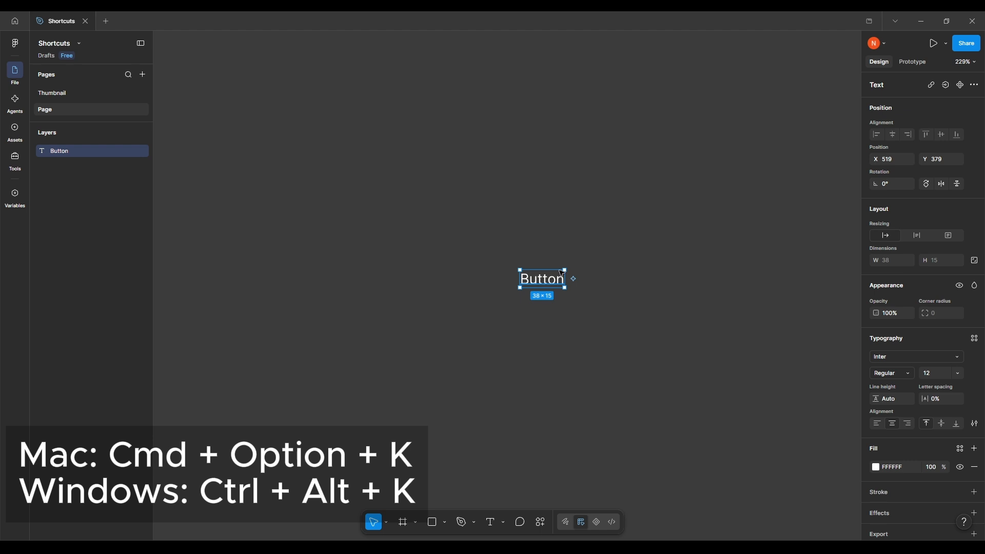
pyautogui.scroll(-2, 559, 312)
pyautogui.scroll(3, 543, 312)
pyautogui.hscroll(-2, 544, 312)
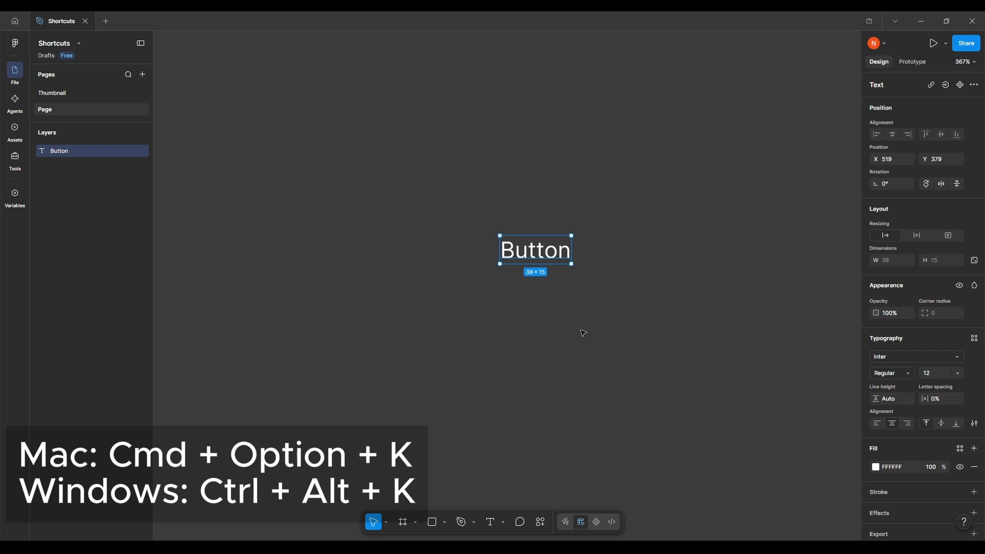
pyautogui.scroll(2, 582, 330)
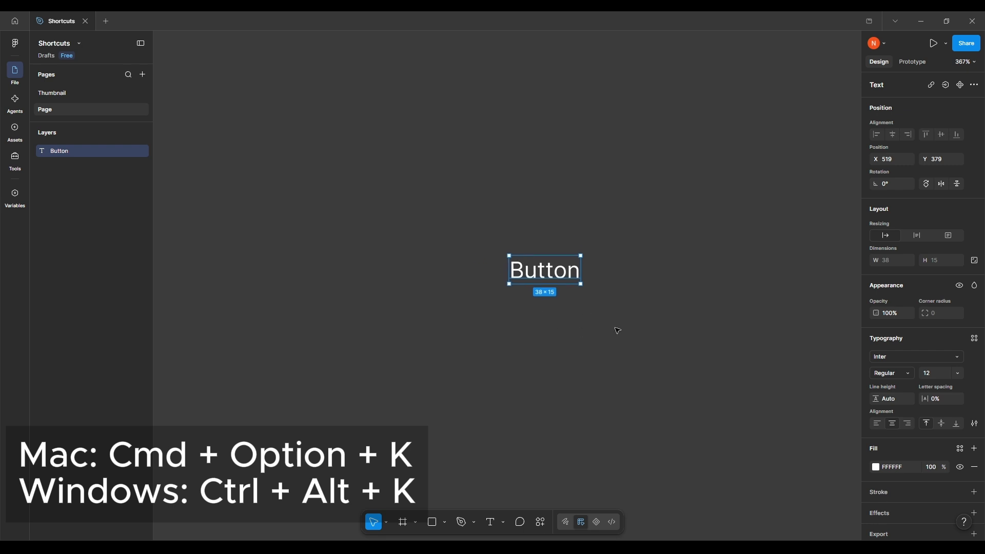
pyautogui.hotkey('ctrl', 'alt', 'g')
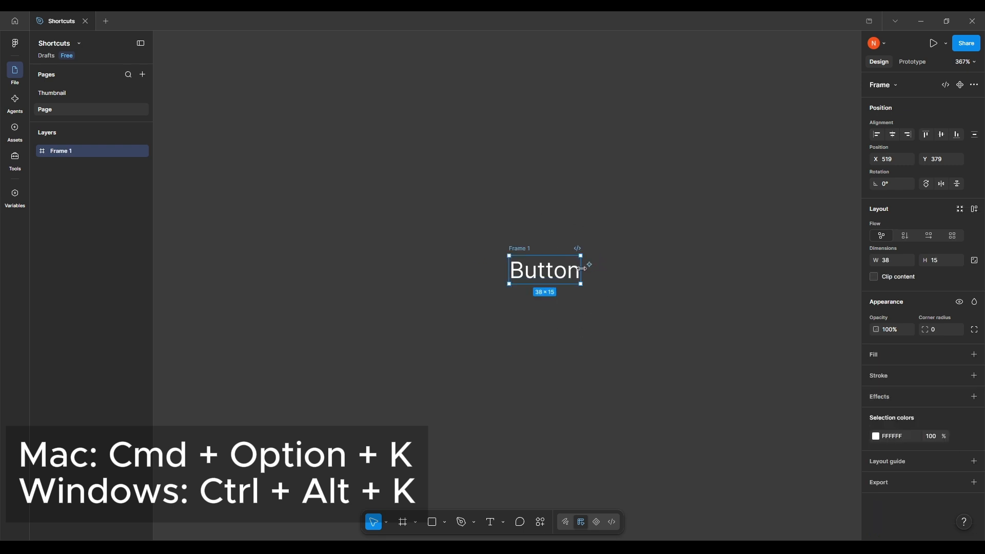
pyautogui.hotkey('shift', 'a')
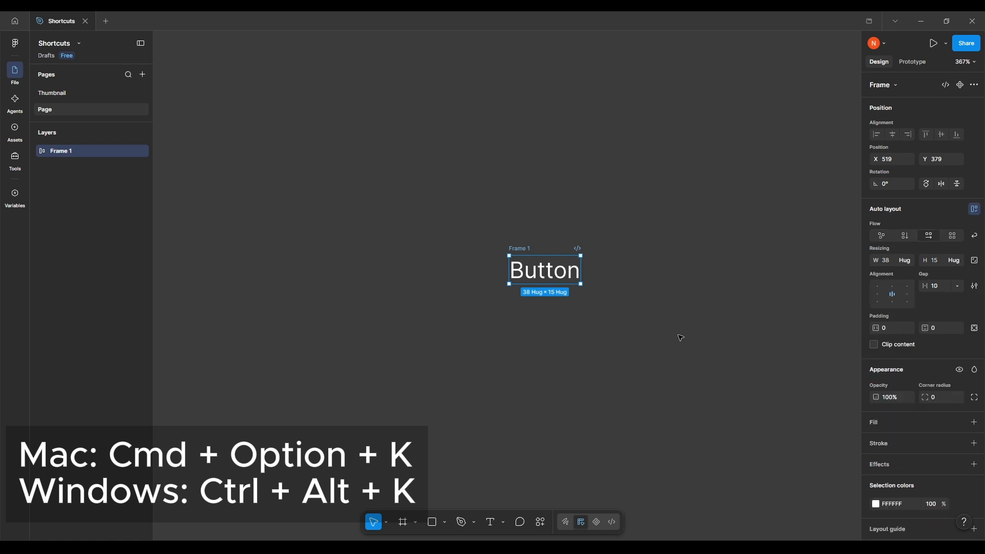
pyautogui.scroll(-1, 667, 359)
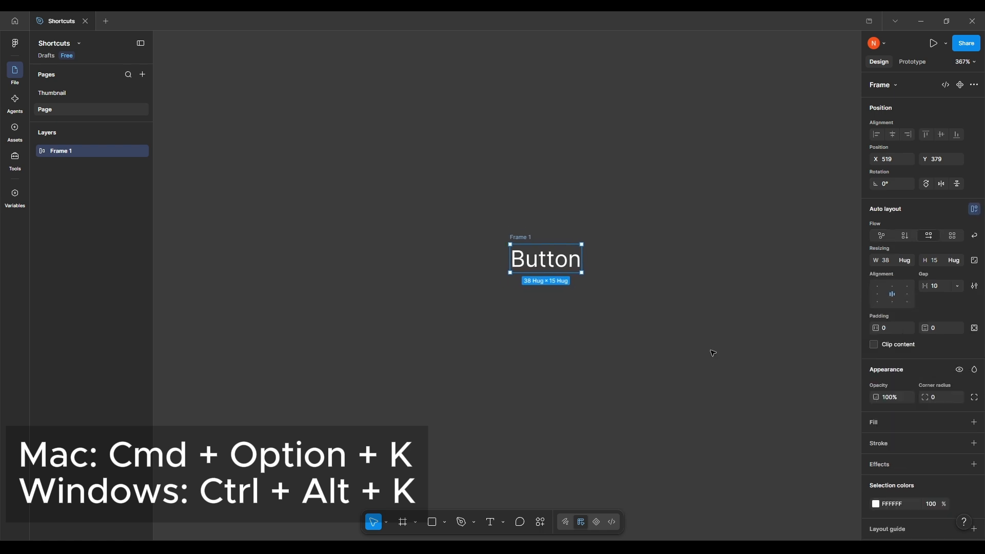
# Give the button frame a white FFFFFF fill and colour its Button text grey 767676
pyautogui.click(973, 421)
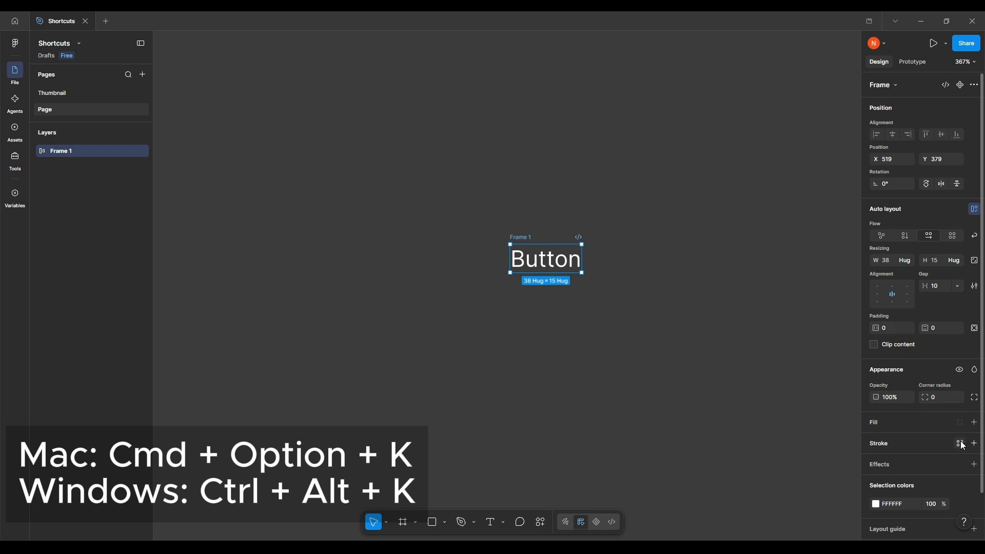
pyautogui.click(875, 441)
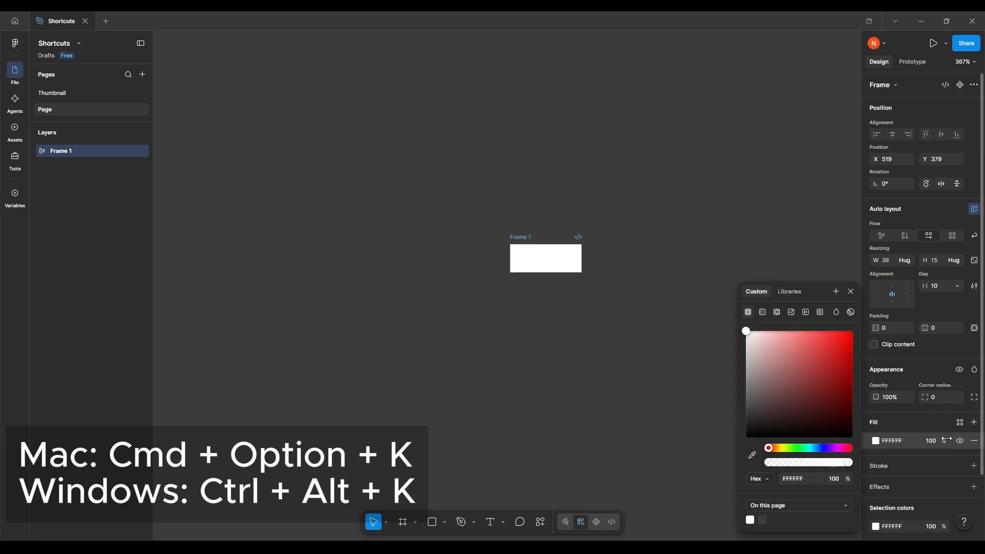
pyautogui.doubleClick(545, 263)
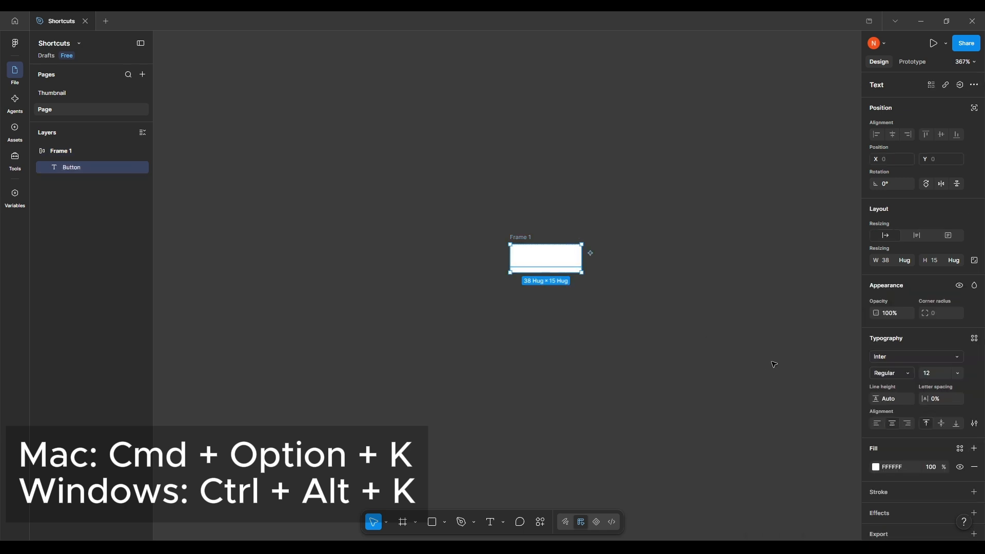
pyautogui.click(875, 467)
pyautogui.moveTo(756, 351); pyautogui.dragTo(685, 389)
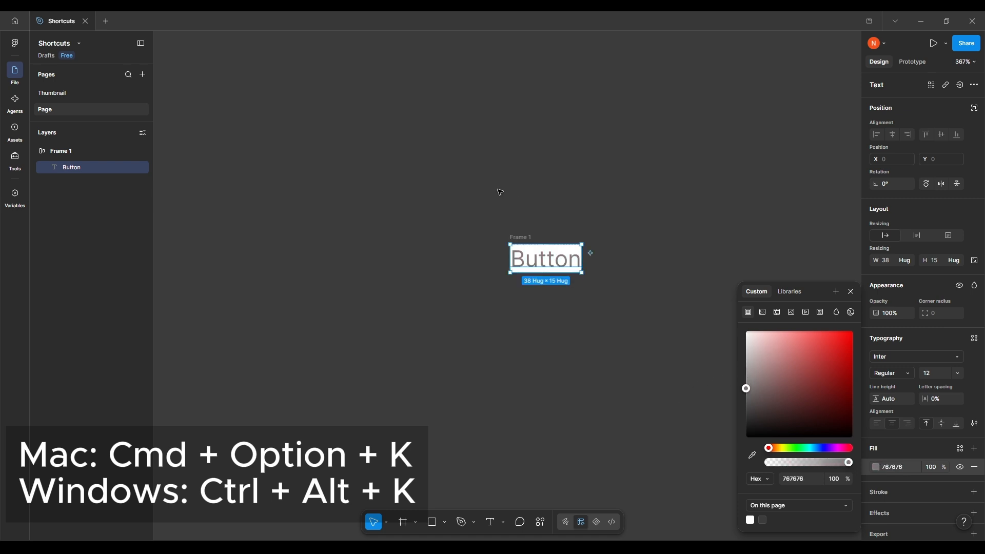
pyautogui.press('Escape')
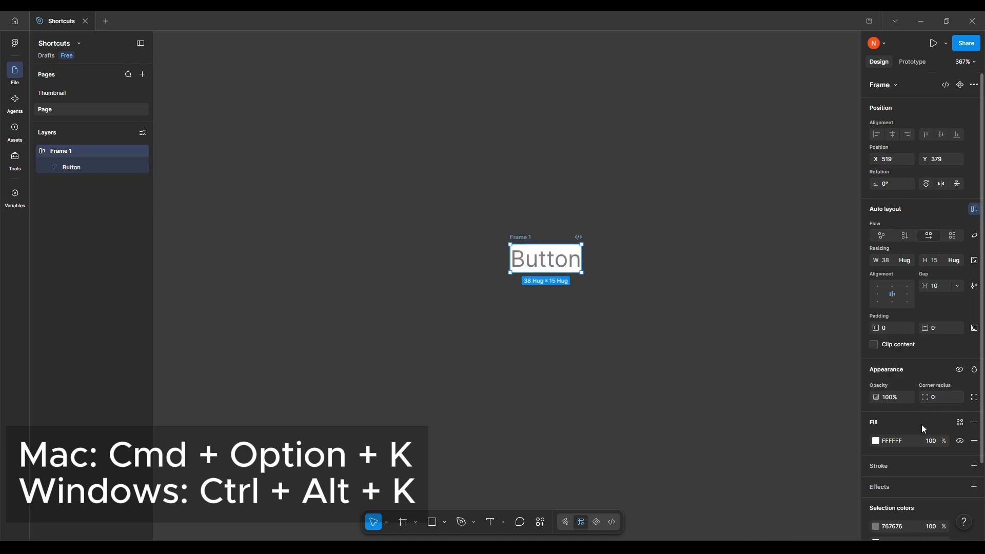
# Set the button frame's padding to 8 horizontally and 4 vertically
pyautogui.click(893, 329)
pyautogui.write('16')
pyautogui.moveTo(892, 332); pyautogui.dragTo(929, 329)
pyautogui.click(942, 333)
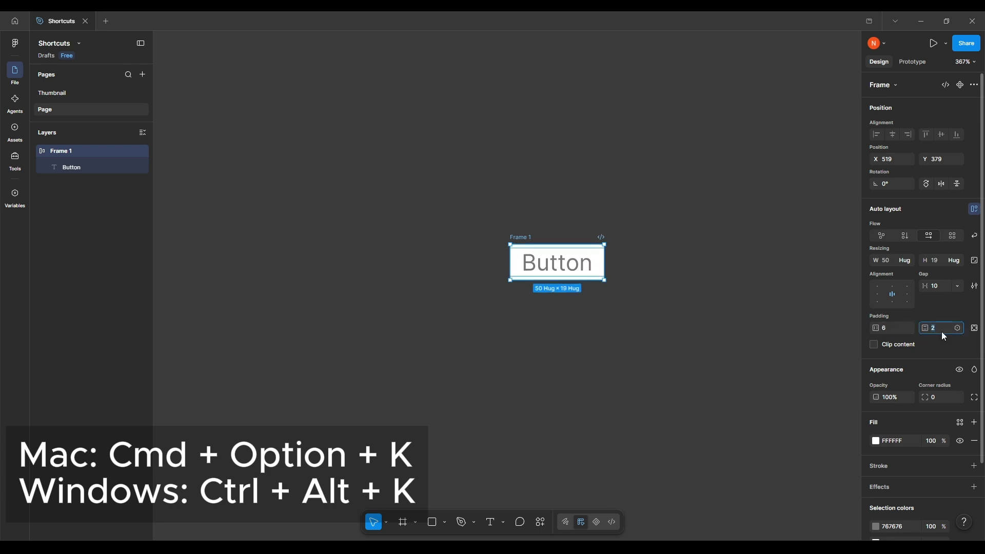
pyautogui.write('4')
pyautogui.click(660, 323)
pyautogui.click(528, 249)
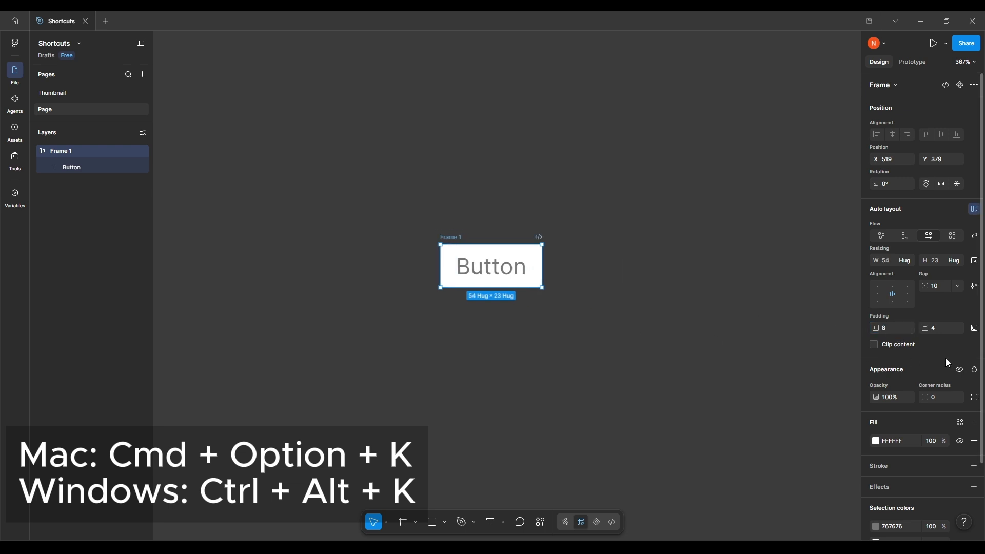
# Round the button frame with a corner radius of 20 and clear the selection
pyautogui.moveTo(927, 397); pyautogui.dragTo(133, 414)
pyautogui.click(615, 348)
pyautogui.moveTo(579, 355); pyautogui.dragTo(602, 365)
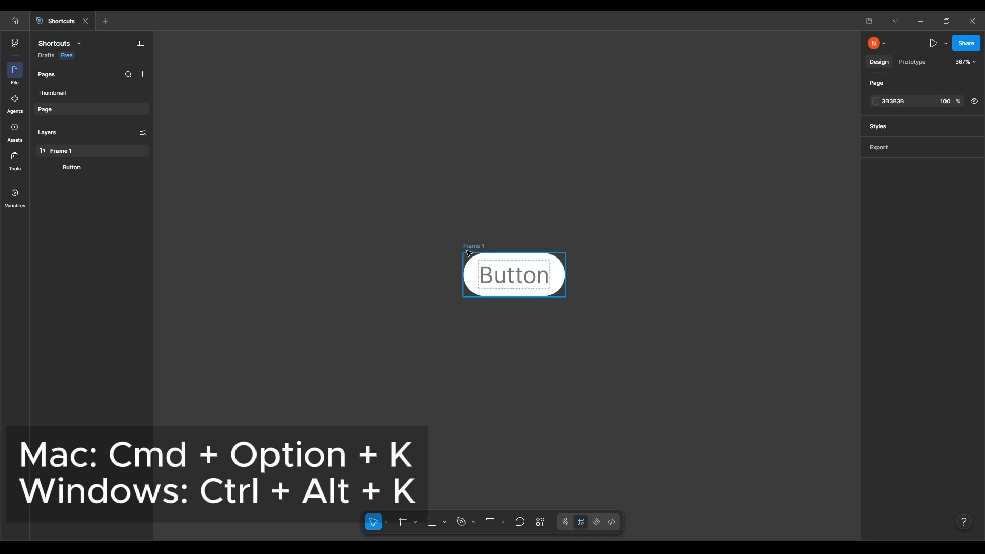
# Turn the button frame into a component and open the file's assets library
pyautogui.click(476, 248)
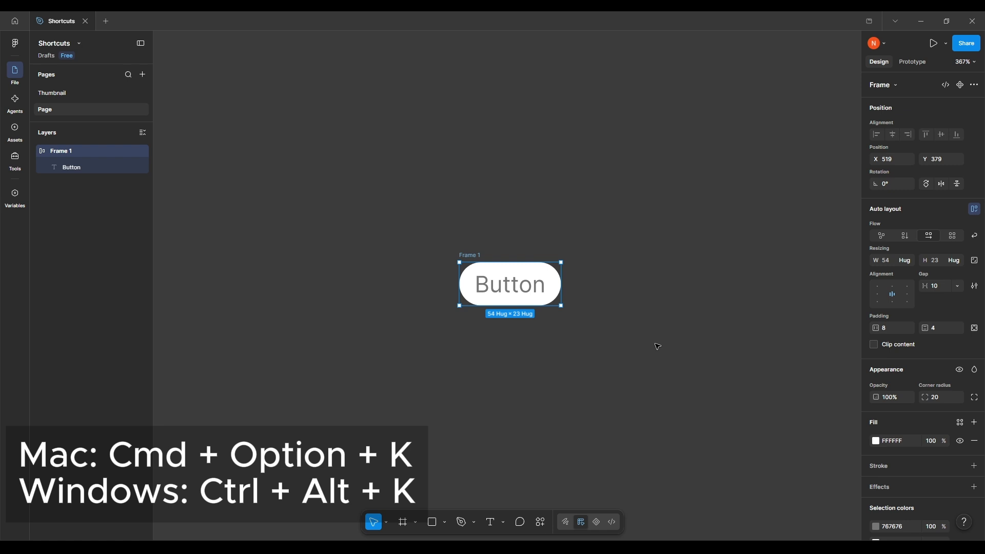
pyautogui.moveTo(660, 352); pyautogui.dragTo(682, 353)
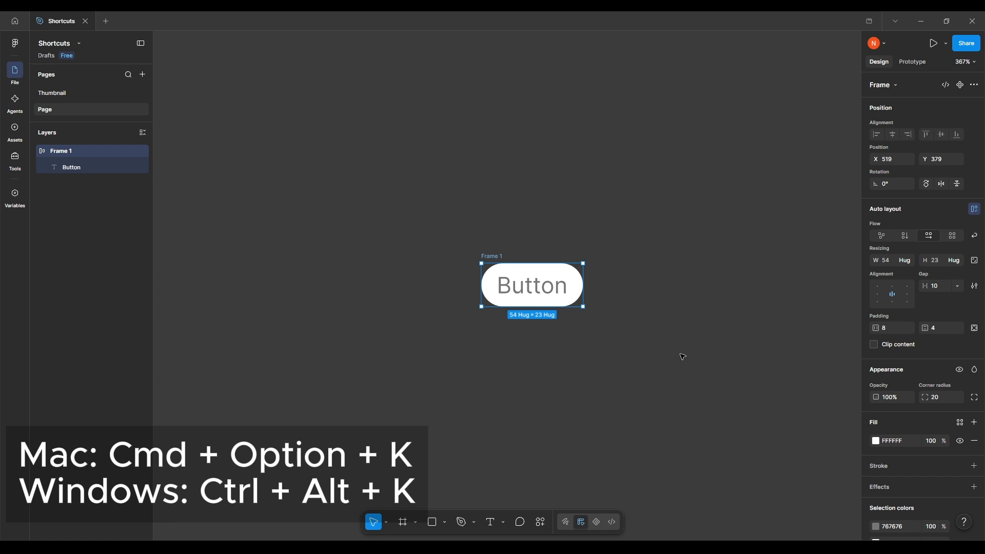
pyautogui.hotkey('ctrl', 'alt', 'k')
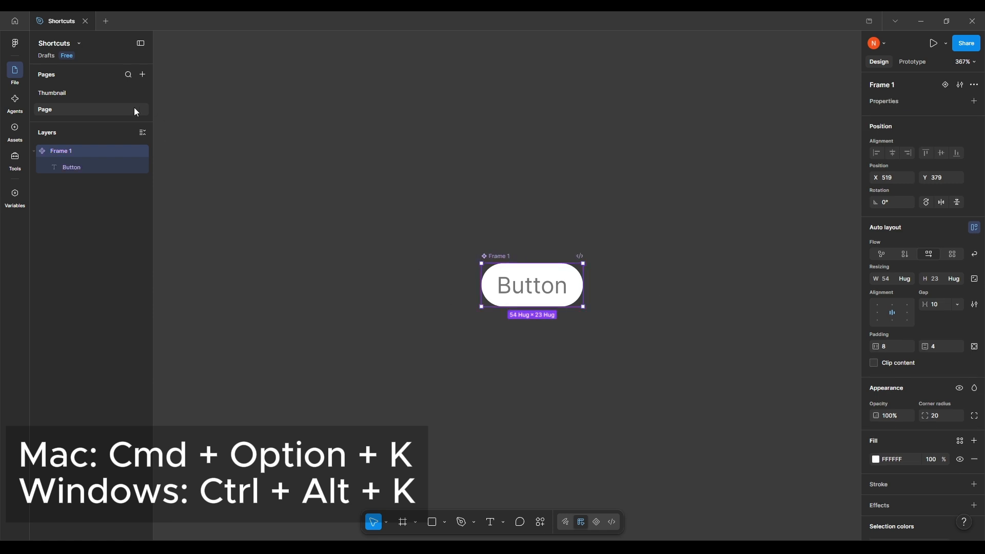
pyautogui.click(18, 131)
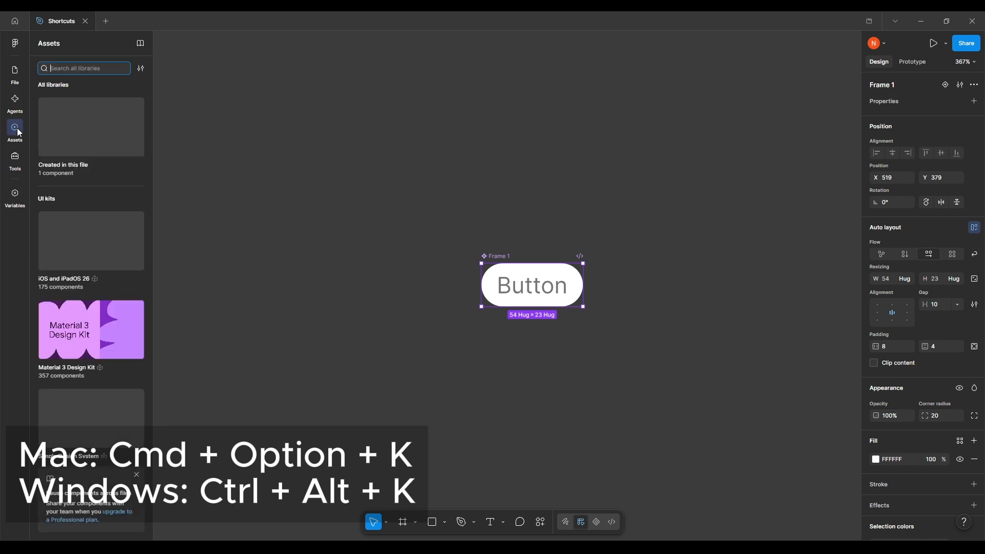
# Open the library of components created in this file and place three instances of the button component on the canvas
pyautogui.click(89, 138)
pyautogui.moveTo(61, 119); pyautogui.dragTo(252, 138)
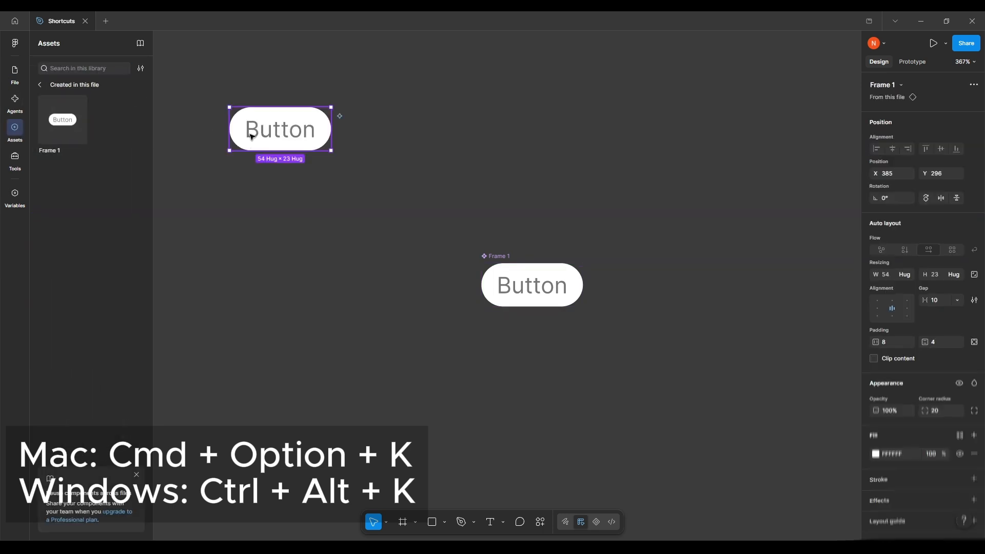
pyautogui.moveTo(290, 223); pyautogui.dragTo(421, 274)
pyautogui.moveTo(53, 117); pyautogui.dragTo(563, 119)
pyautogui.moveTo(513, 199); pyautogui.dragTo(406, 255)
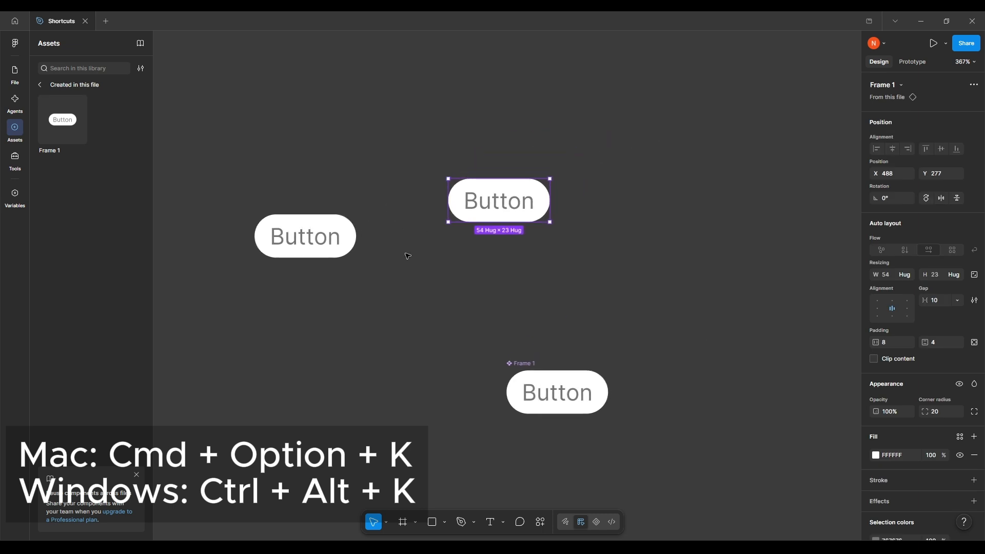
pyautogui.moveTo(72, 131); pyautogui.dragTo(363, 97)
pyautogui.hscroll(-3, 362, 96)
pyautogui.scroll(1, 362, 96)
pyautogui.click(580, 220)
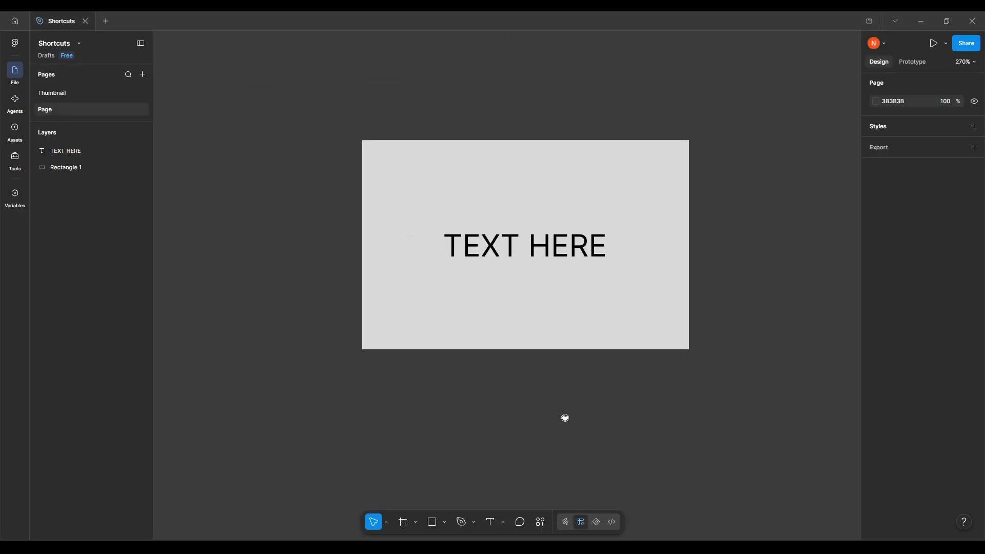
# Minimize the interface to collapse the side panels and expand them again
pyautogui.moveTo(565, 417); pyautogui.dragTo(545, 428)
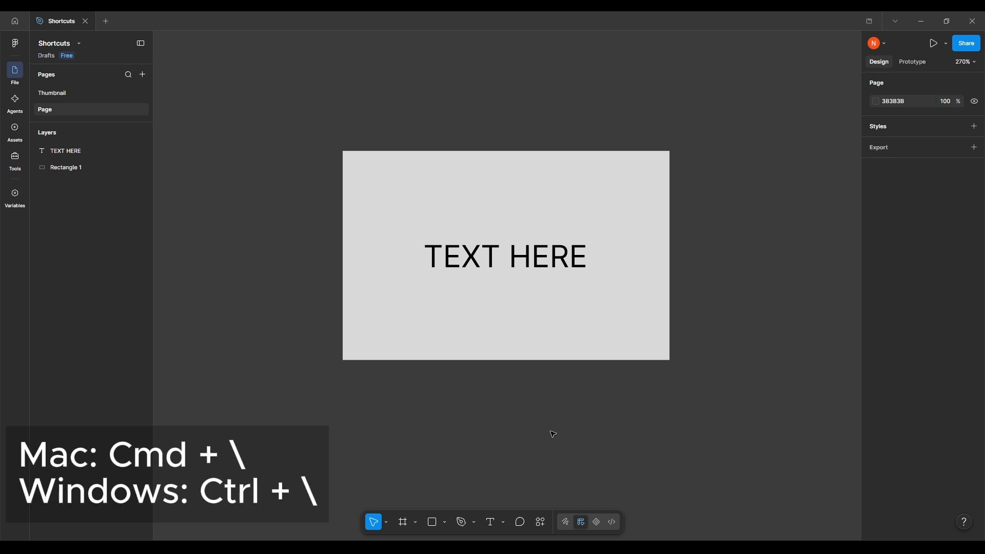
pyautogui.moveTo(620, 414)
pyautogui.mouseDown()
pyautogui.moveTo(583, 421)
pyautogui.moveTo(608, 425)
pyautogui.mouseUp()
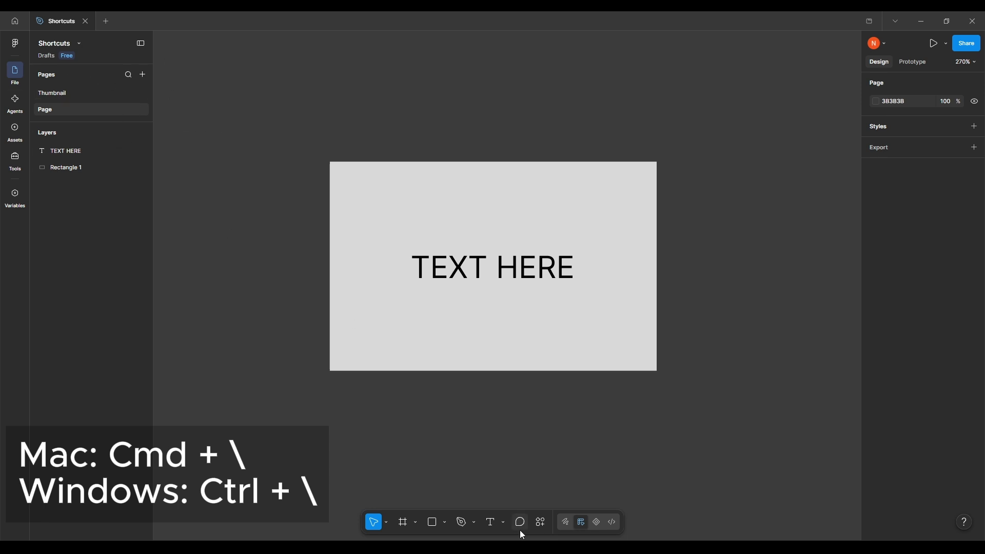
pyautogui.click(140, 43)
pyautogui.moveTo(527, 77); pyautogui.dragTo(544, 81)
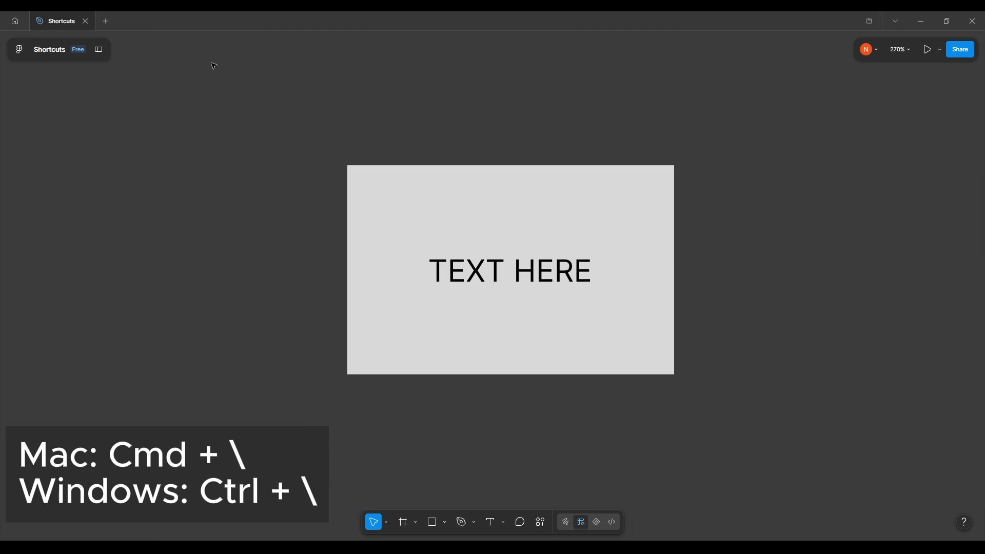
pyautogui.click(99, 50)
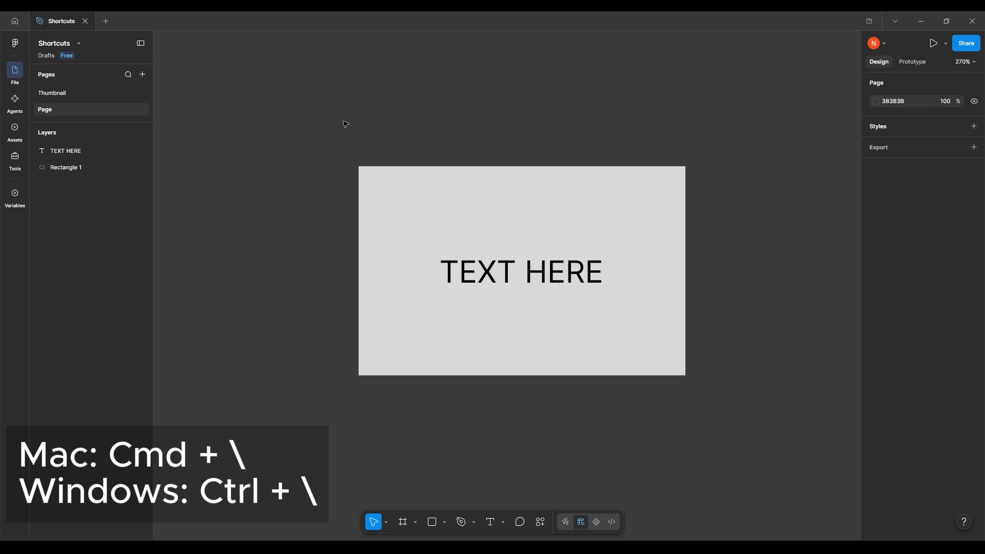
# Hide the whole interface so that only the canvas is shown
pyautogui.hotkey('ctrl', '\\')
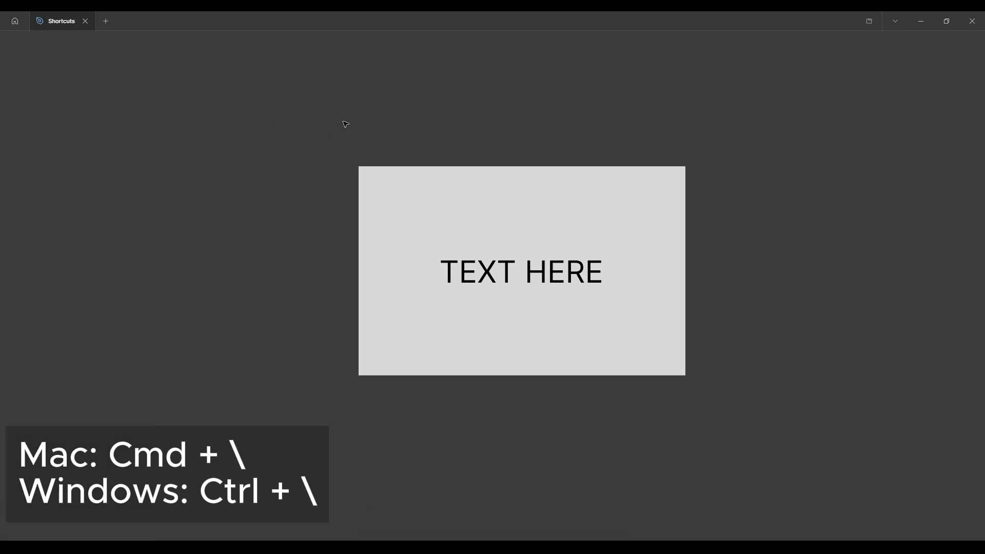
pyautogui.moveTo(315, 187); pyautogui.dragTo(240, 145)
pyautogui.moveTo(308, 231); pyautogui.dragTo(409, 273)
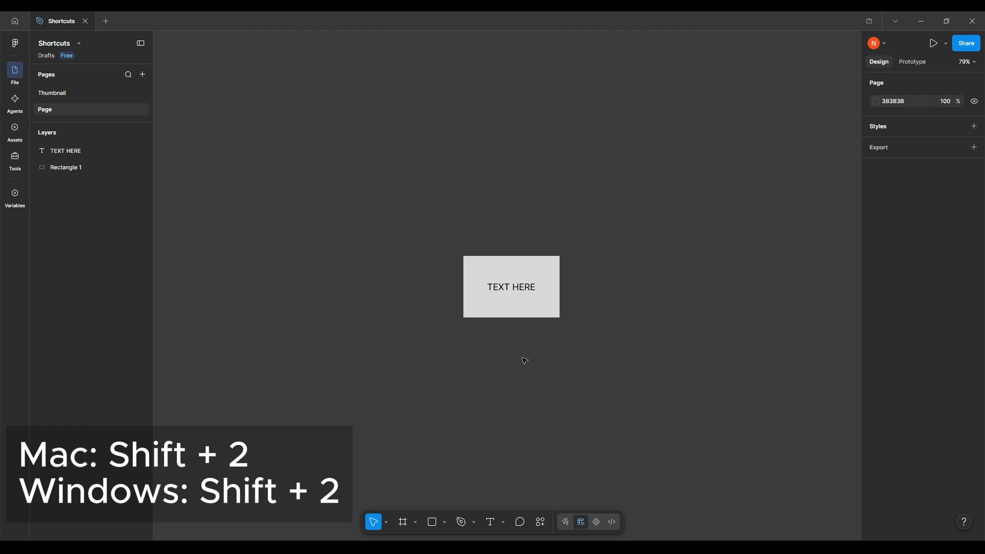
# Duplicate the grey rectangle twice in place and undo both duplications
pyautogui.click(486, 317)
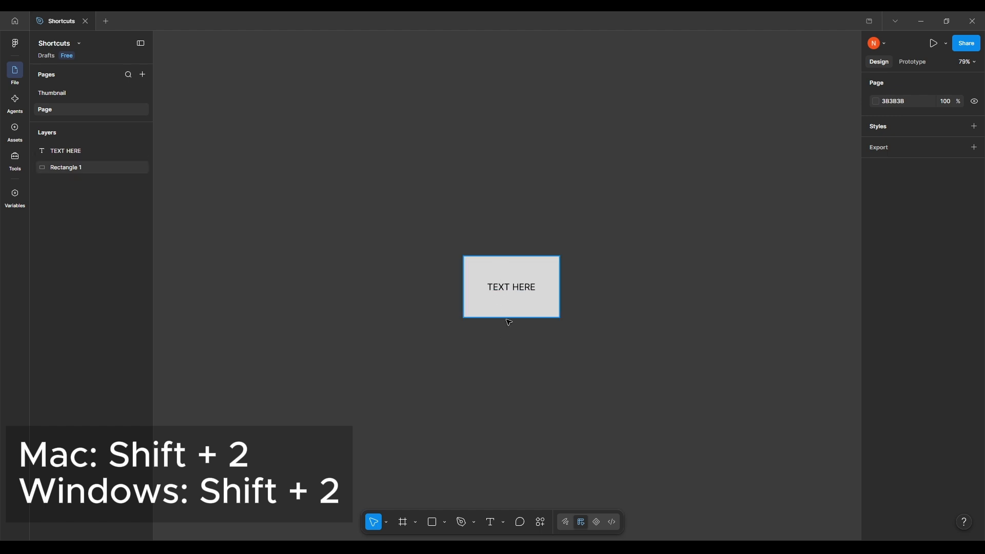
pyautogui.moveTo(507, 321); pyautogui.dragTo(495, 326)
pyautogui.click(513, 278)
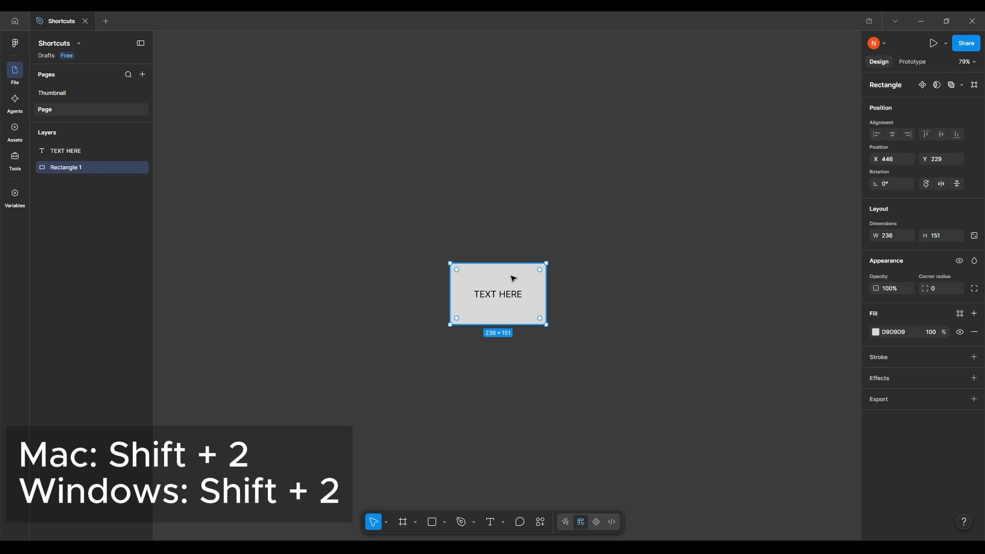
pyautogui.hotkey('ctrl', 'd')
pyautogui.hotkey('ctrl', 'd')
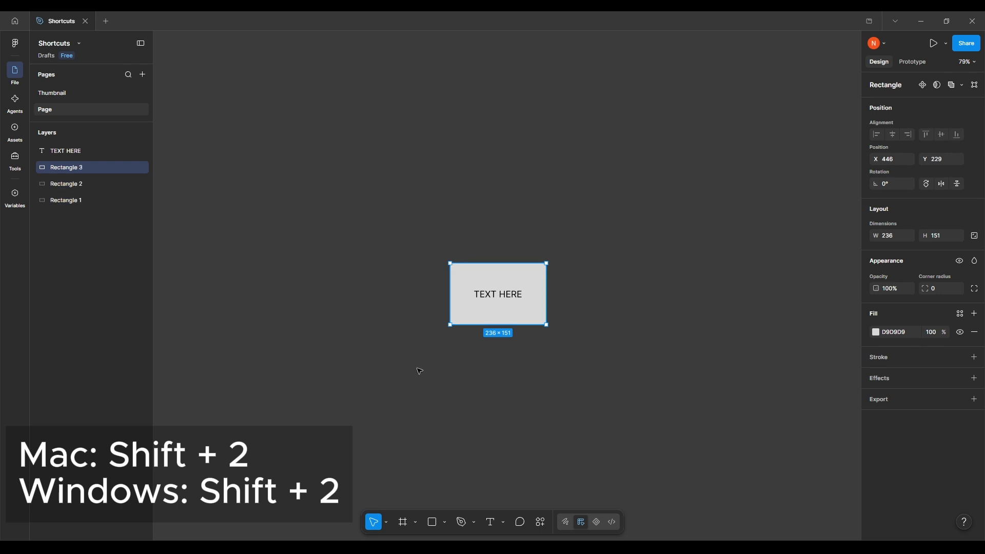
pyautogui.hotkey('ctrl', 'z')
pyautogui.hotkey('ctrl', 'z')
# Select the grey rectangle, zoom to the selection and clear the selection
pyautogui.click(475, 273)
pyautogui.click(552, 224)
pyautogui.moveTo(528, 248); pyautogui.dragTo(376, 265)
pyautogui.click(385, 300)
pyautogui.hotkey('shift', '2')
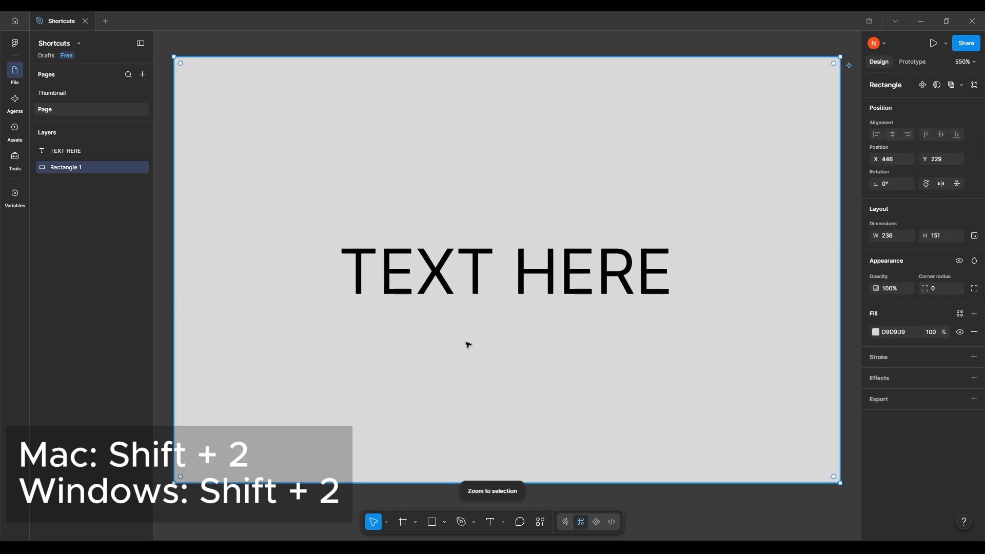
pyautogui.scroll(-3, 466, 343)
pyautogui.click(631, 374)
pyautogui.moveTo(453, 222); pyautogui.dragTo(557, 227)
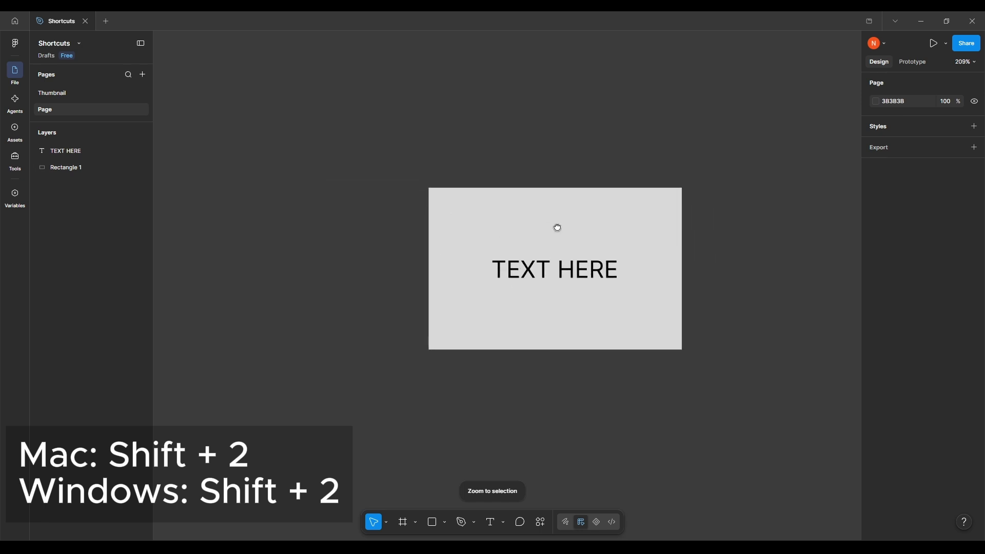
# Hide the interface and zoom to the selected grey rectangle
pyautogui.hotkey('ctrl', '\\')
pyautogui.click(548, 203)
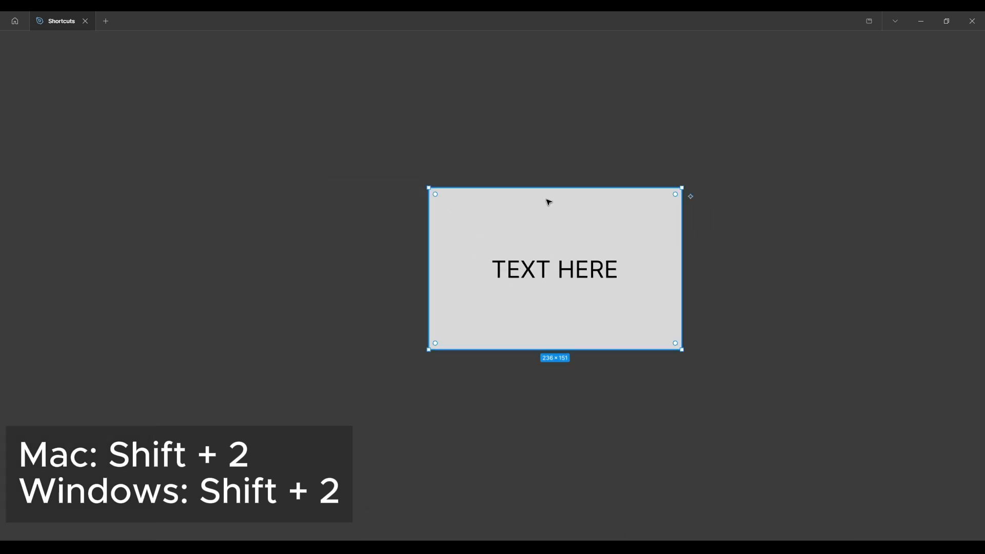
pyautogui.hotkey('shift', '2')
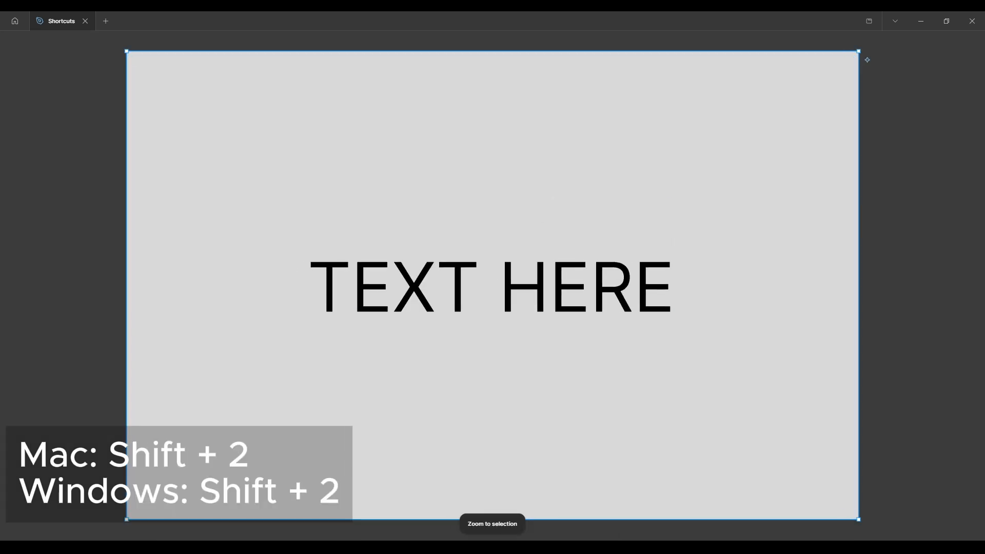
pyautogui.scroll(-3, 565, 469)
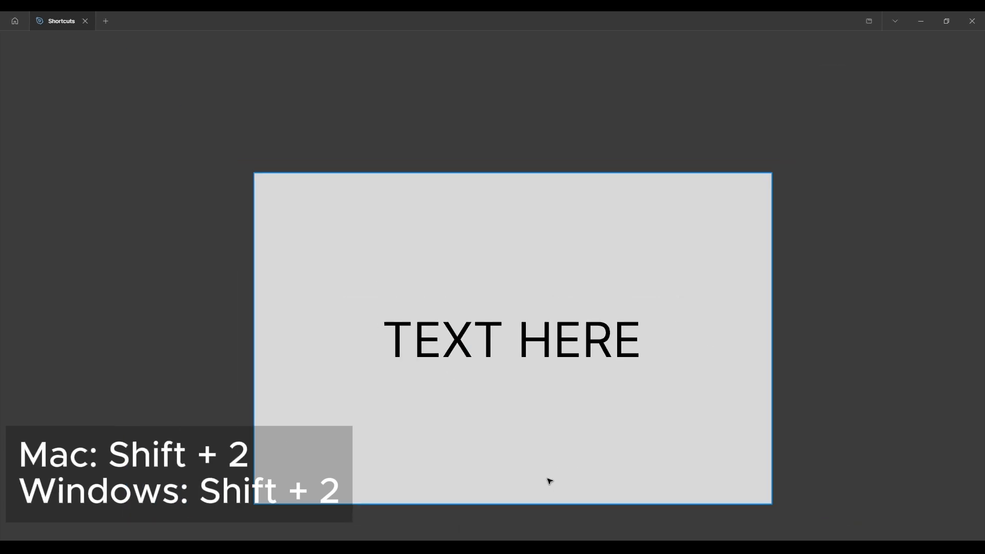
pyautogui.scroll(-2, 469, 348)
# Select the TEXT HERE text, zoom to the selection and deselect the text
pyautogui.click(474, 251)
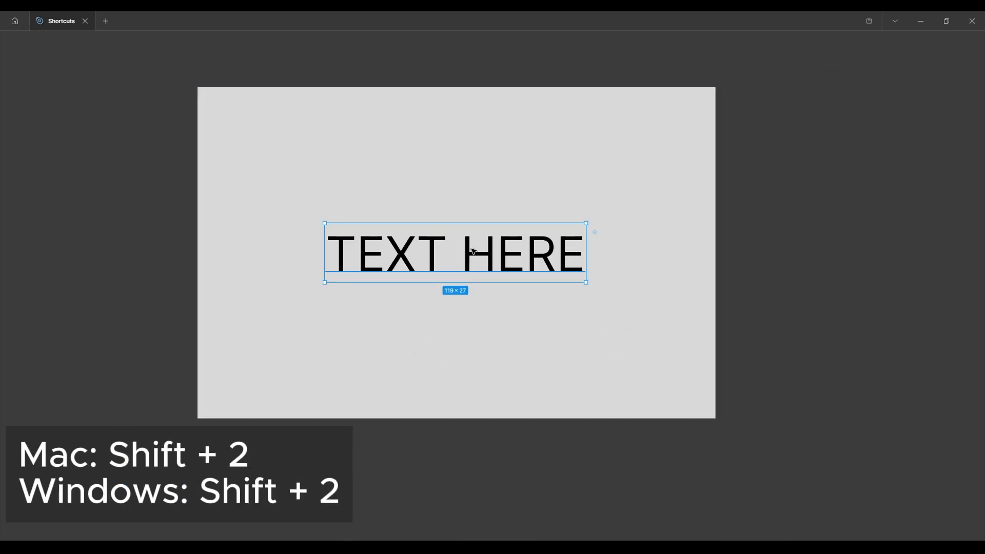
pyautogui.hotkey('shift', '2')
pyautogui.scroll(-3, 413, 402)
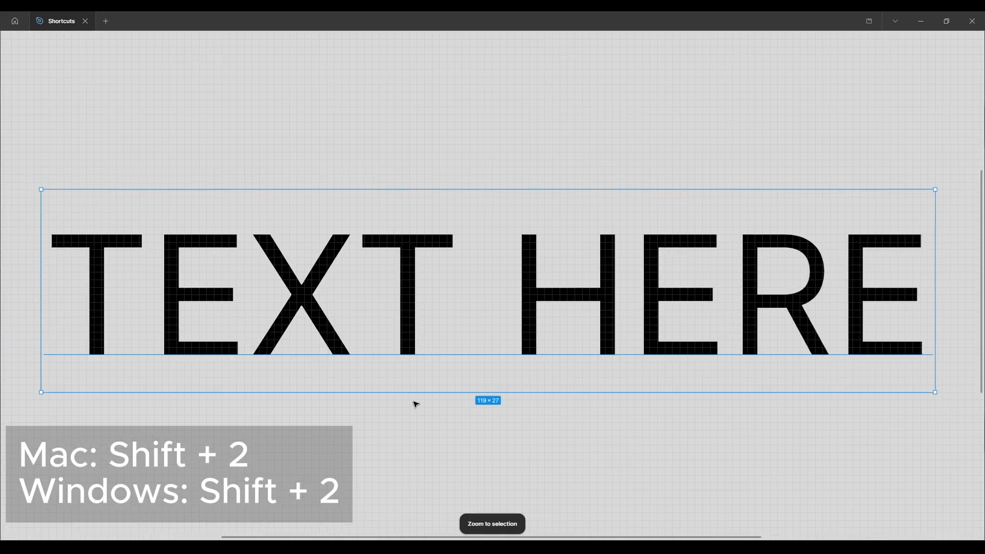
pyautogui.scroll(-4, 417, 394)
pyautogui.moveTo(429, 394); pyautogui.dragTo(482, 302)
pyautogui.click(896, 310)
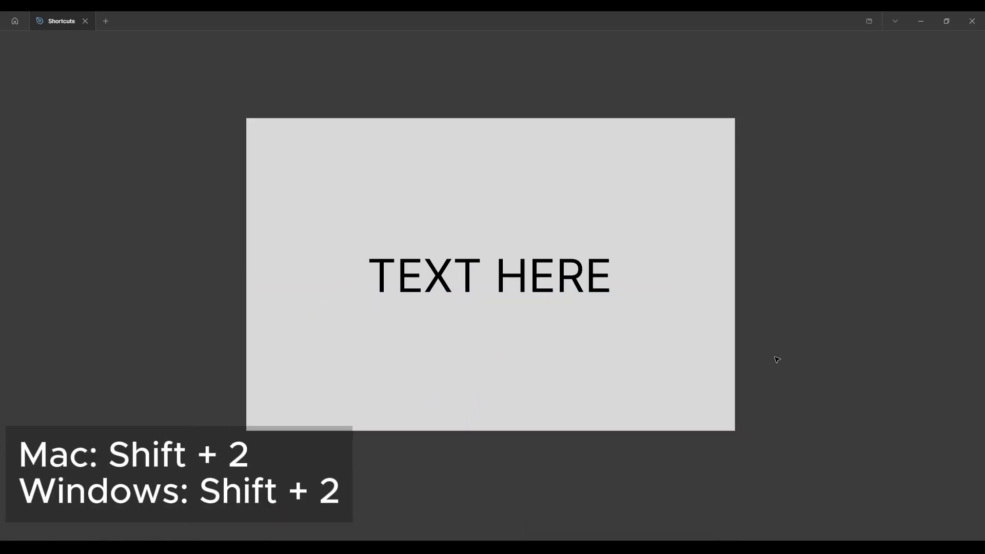
pyautogui.moveTo(789, 355); pyautogui.dragTo(857, 357)
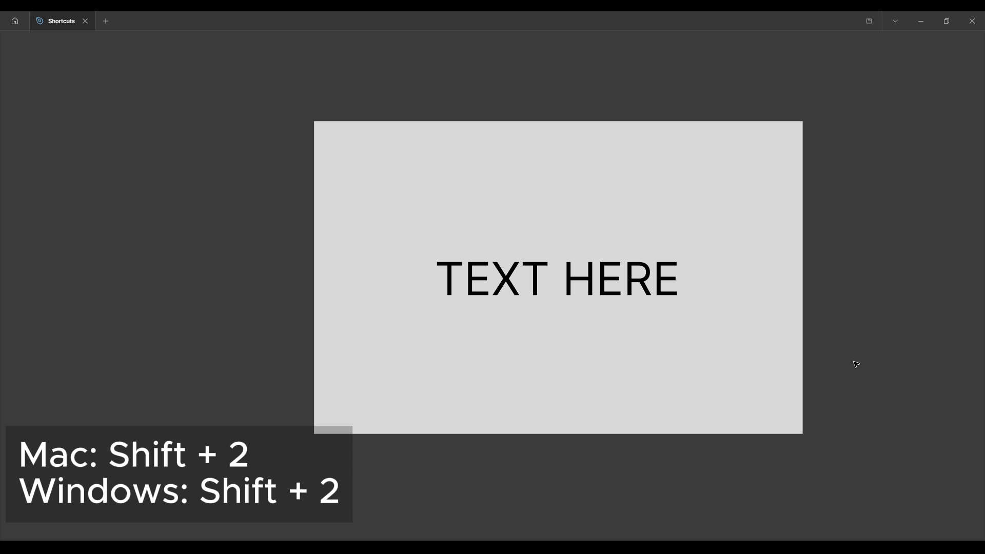
# Select the grey rectangle and zoom the canvas to fit
pyautogui.click(409, 149)
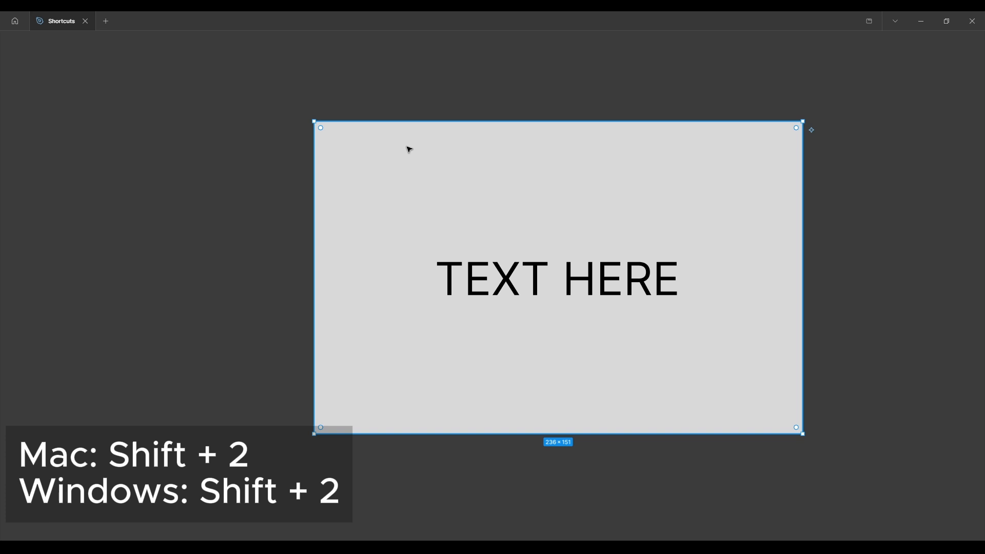
pyautogui.hotkey('shift', '2')
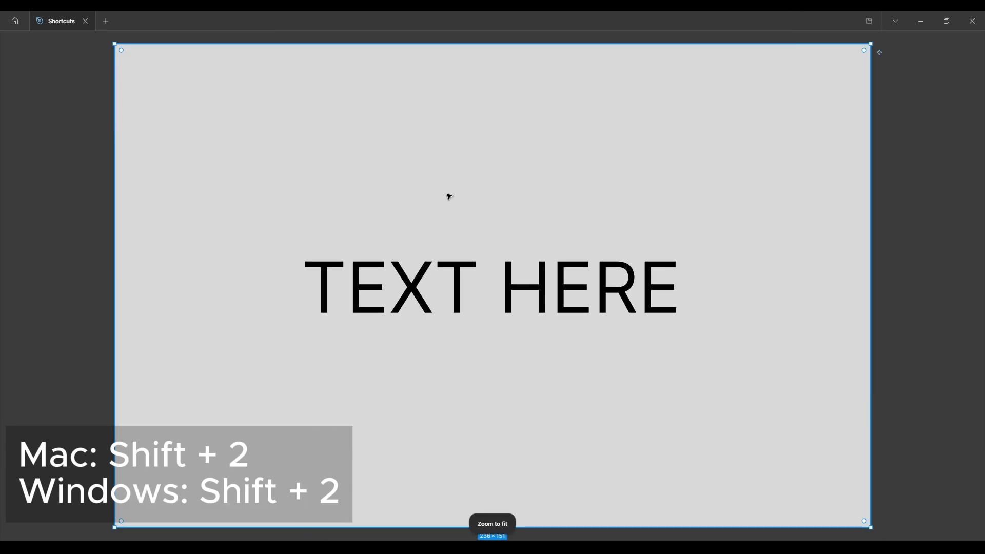
pyautogui.moveTo(448, 197); pyautogui.dragTo(434, 221)
# Zoom to the TEXT HERE text layer as the selection and deselect it
pyautogui.click(516, 308)
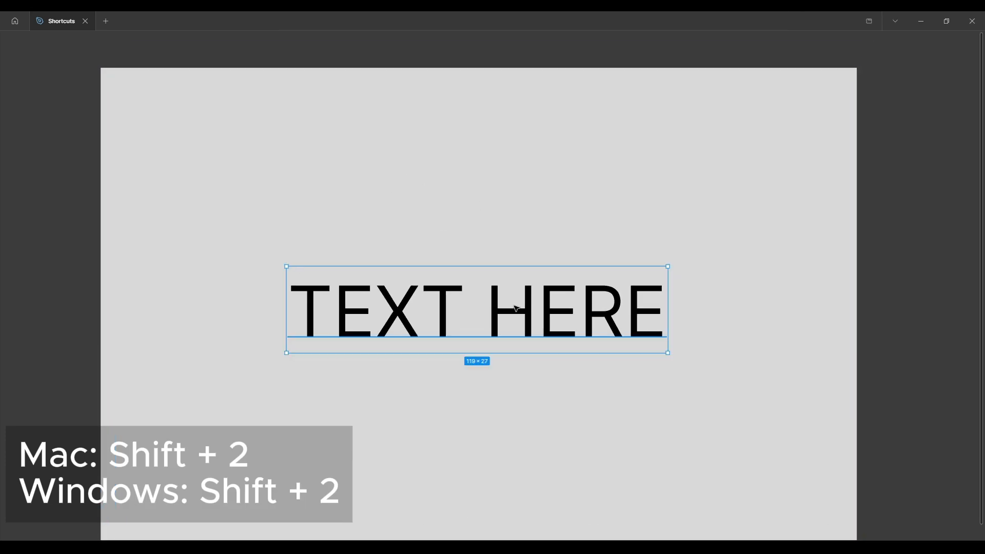
pyautogui.hotkey('shift', '2')
pyautogui.scroll(-5, 504, 280)
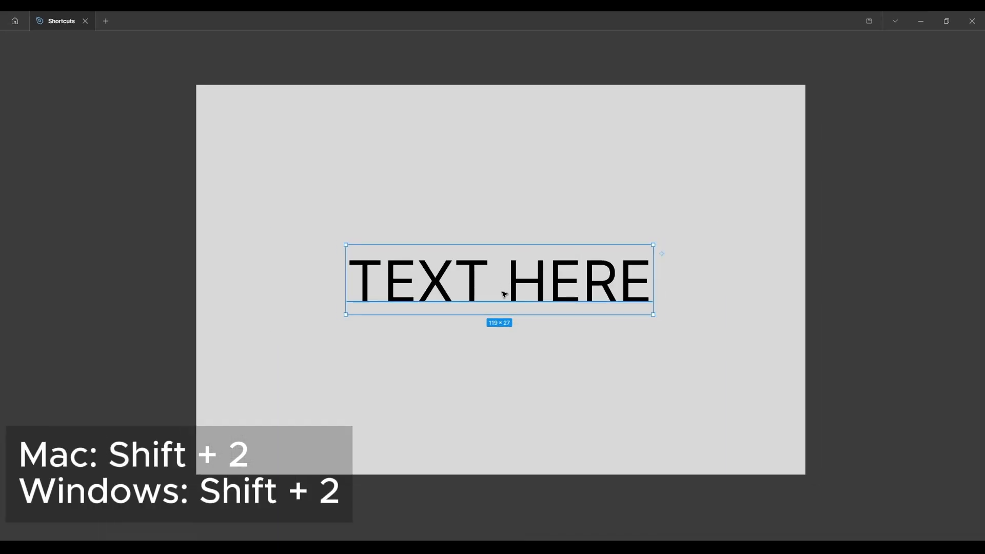
pyautogui.click(159, 238)
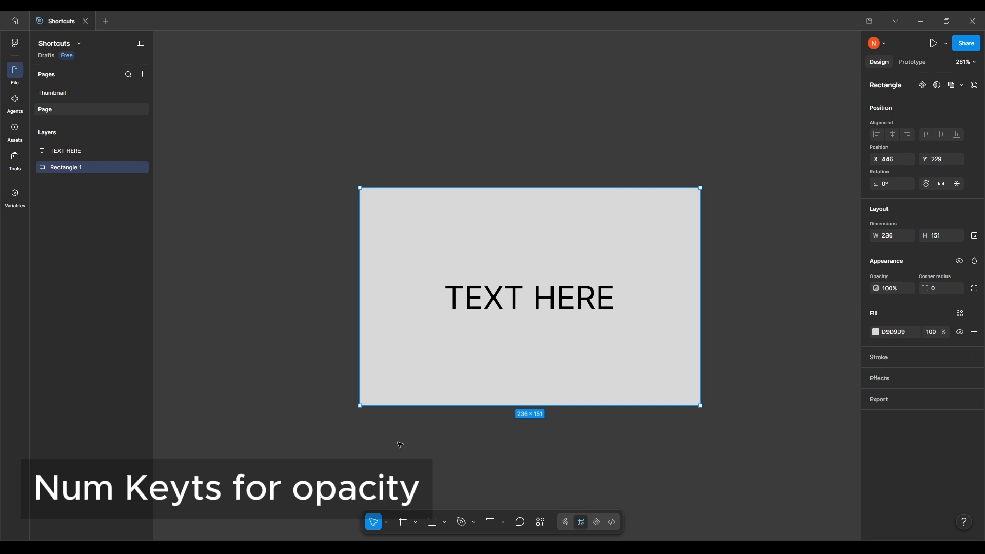
# Set the grey rectangle's opacity to 10%
pyautogui.moveTo(469, 400); pyautogui.dragTo(475, 424)
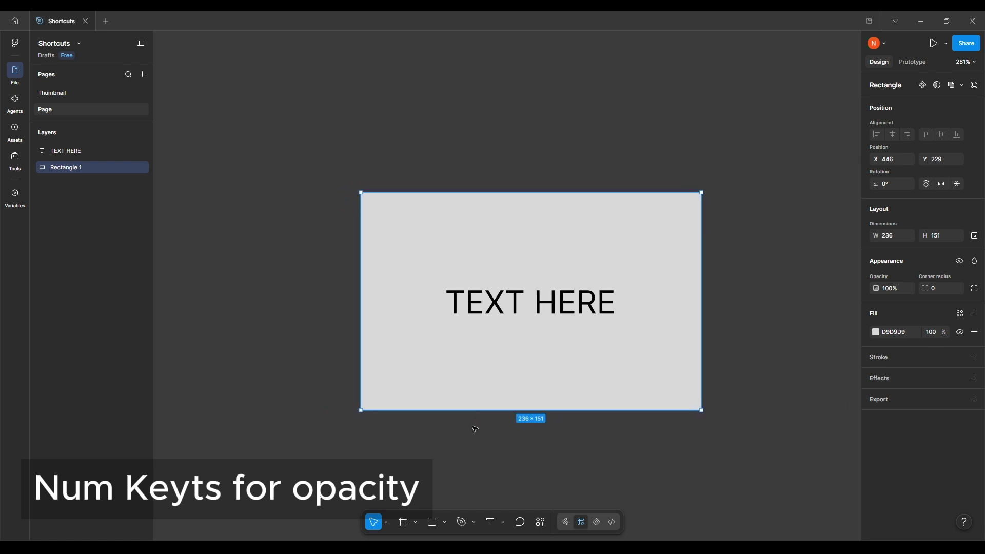
pyautogui.moveTo(525, 423); pyautogui.dragTo(500, 428)
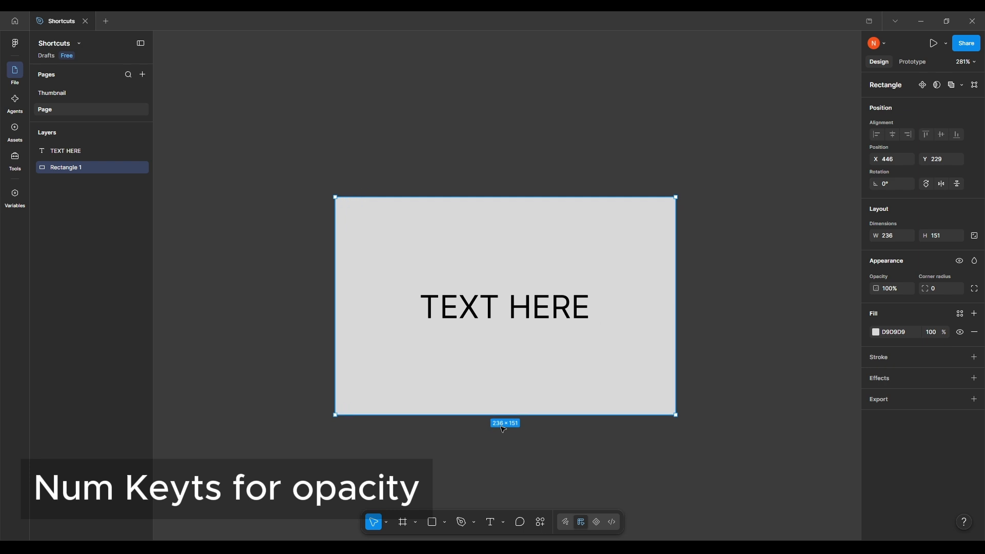
pyautogui.press('1')
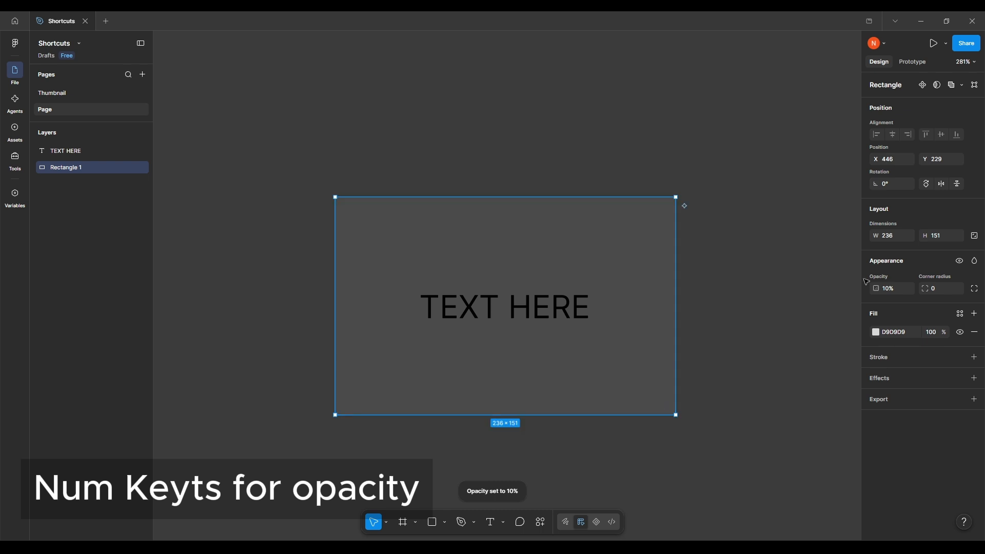
# Set the grey rectangle's opacity to 56% and change it to 50%
pyautogui.moveTo(783, 327); pyautogui.dragTo(775, 346)
pyautogui.press('5')
pyautogui.press('6')
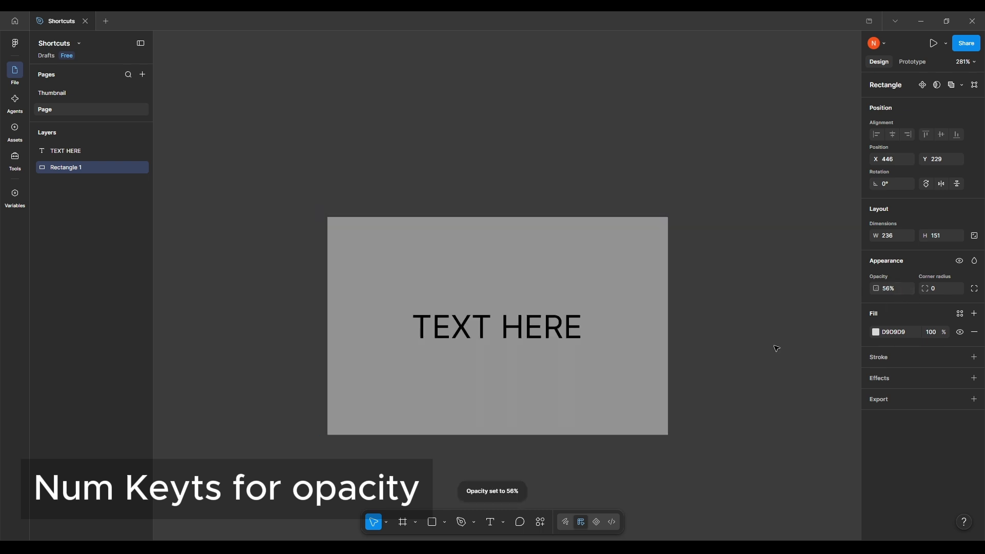
pyautogui.press('5')
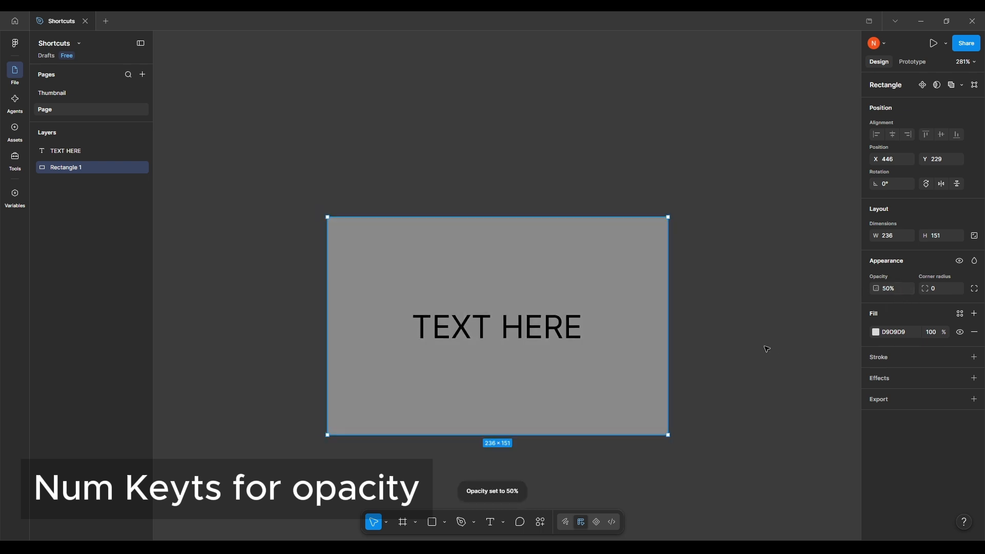
# Set the grey rectangle's opacity to 90% and return it to 100%
pyautogui.moveTo(750, 373); pyautogui.dragTo(626, 341)
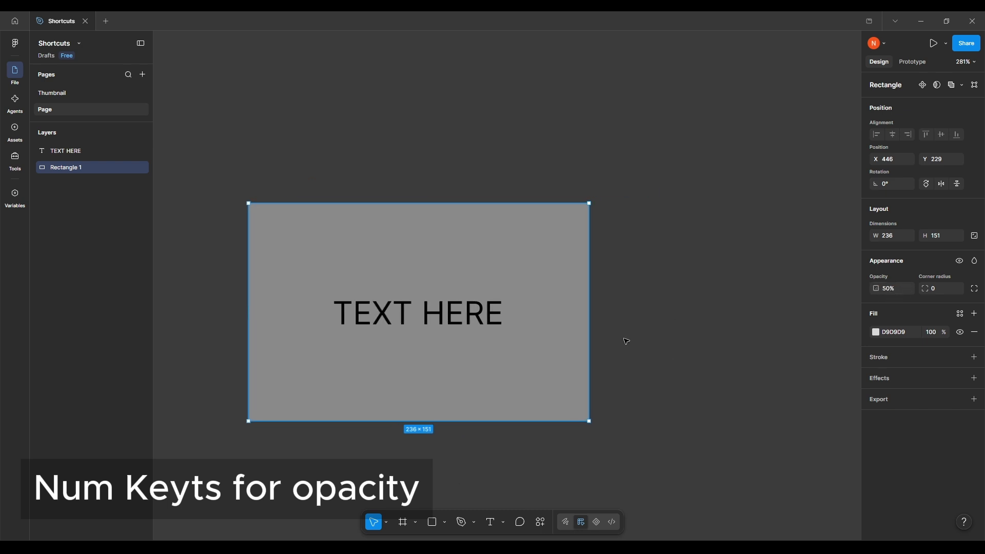
pyautogui.press('9')
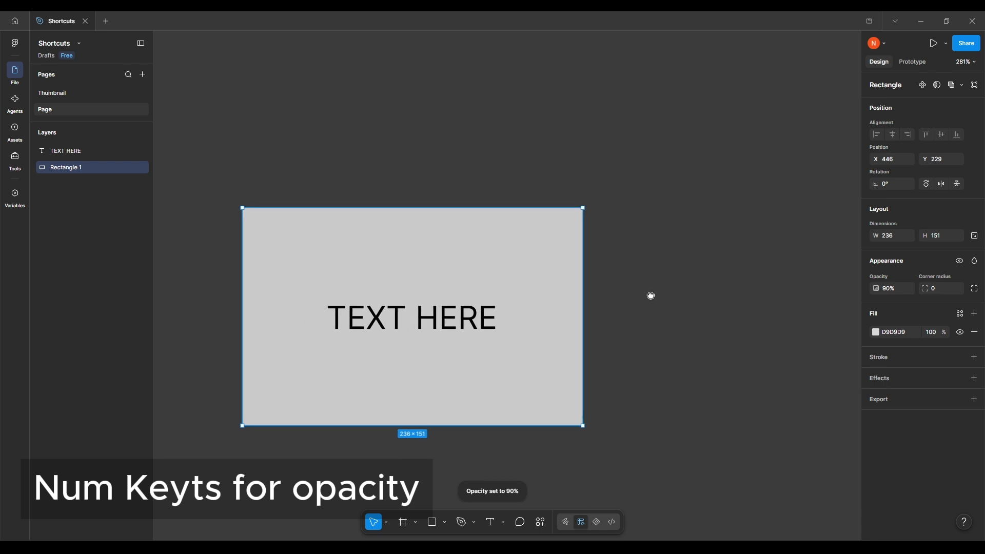
pyautogui.moveTo(651, 292); pyautogui.dragTo(673, 263)
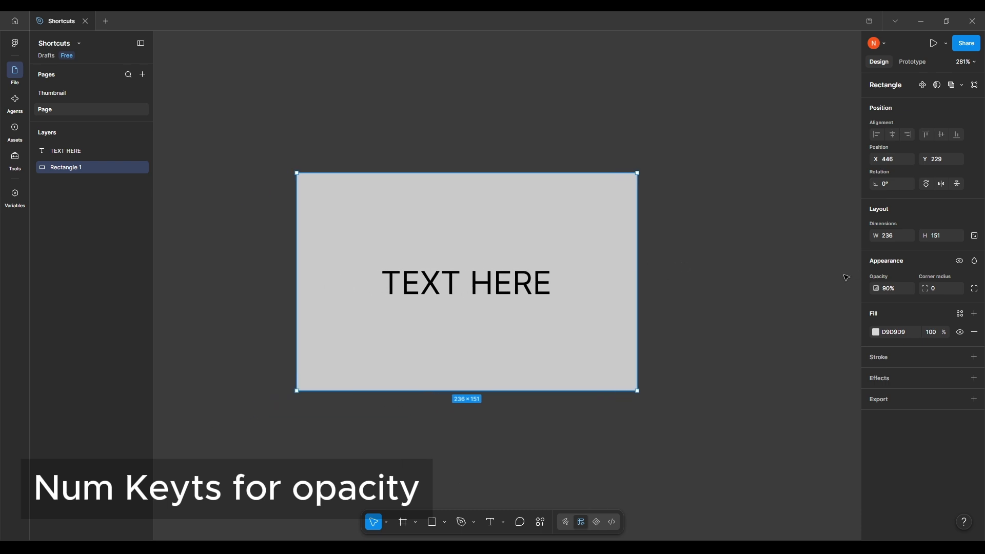
pyautogui.moveTo(758, 326); pyautogui.dragTo(774, 315)
pyautogui.press('0')
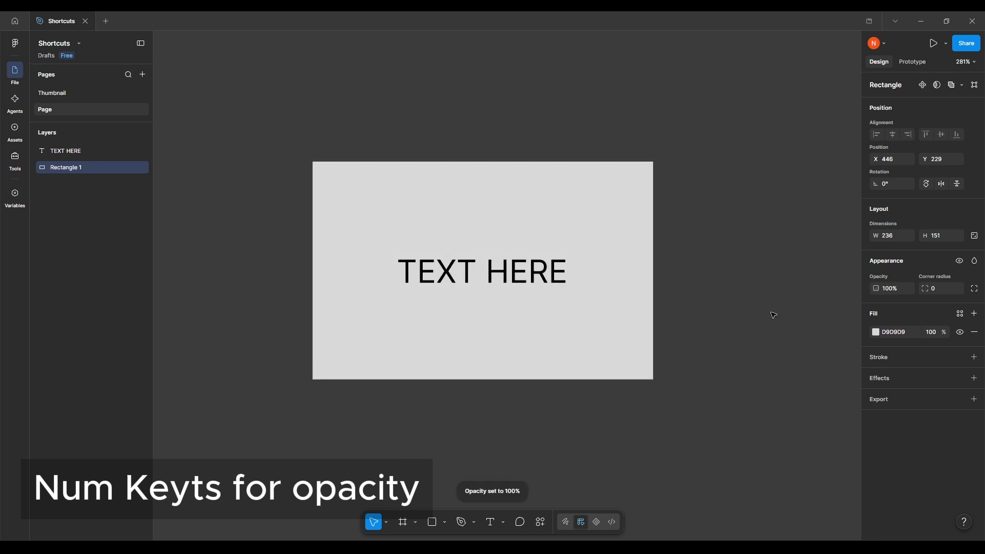
# Set the grey rectangle's opacity to 45%, change it to 34% and raise it to 56%
pyautogui.moveTo(718, 330); pyautogui.dragTo(732, 352)
pyautogui.press('4')
pyautogui.press('5')
pyautogui.press('3')
pyautogui.press('4')
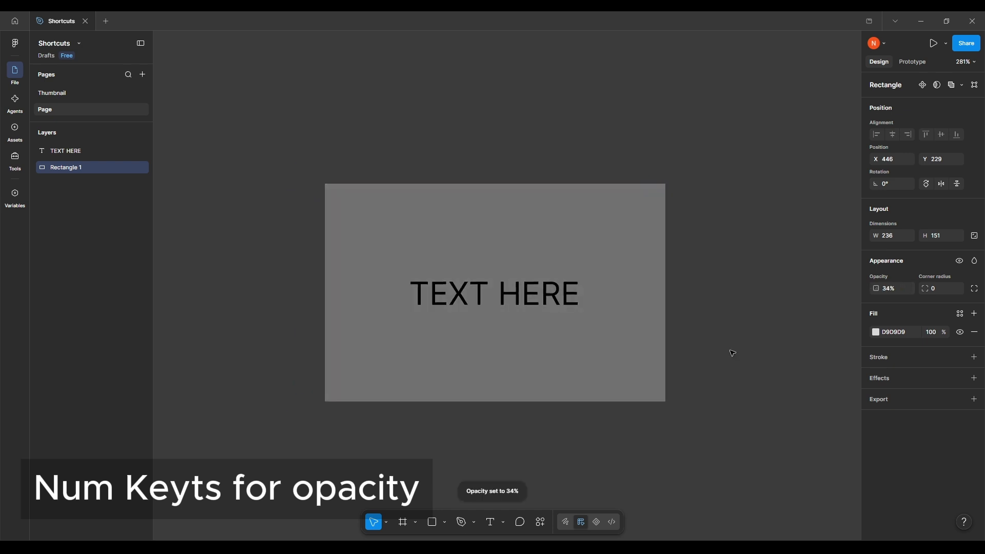
pyautogui.press('5')
pyautogui.press('6')
pyautogui.hscroll(-3, 731, 352)
pyautogui.hscroll(1, 717, 336)
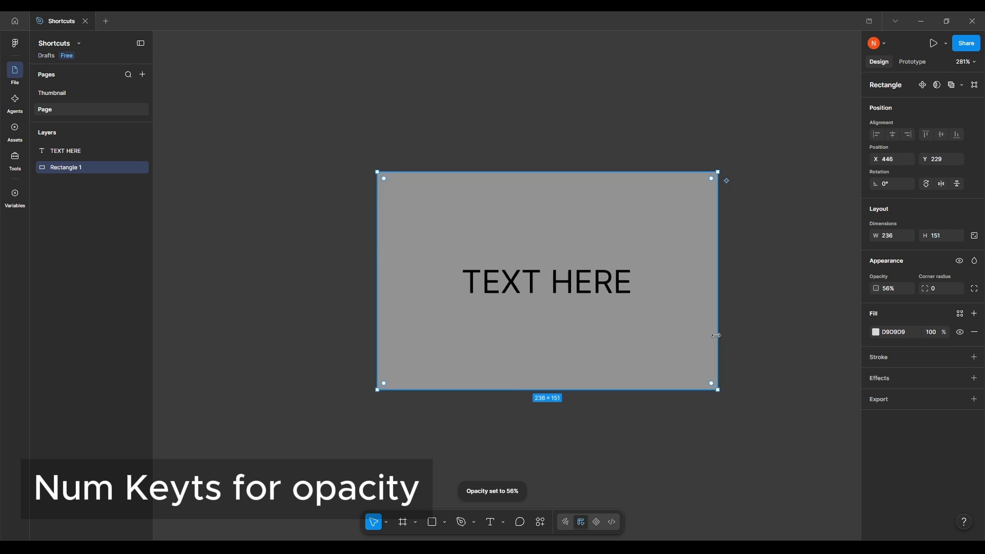
# Set the grey rectangle's opacity to 10%, delete the rectangle and undo the deletion
pyautogui.press('1')
pyautogui.press('Delete')
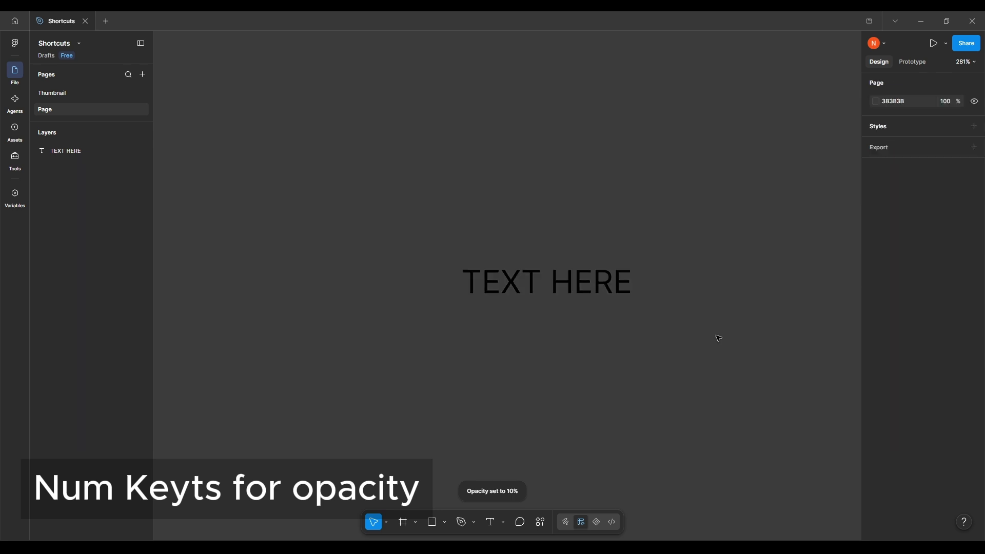
pyautogui.hotkey('ctrl', 'z')
# Restore the grey rectangle's opacity to 100% and deselect it
pyautogui.press('0')
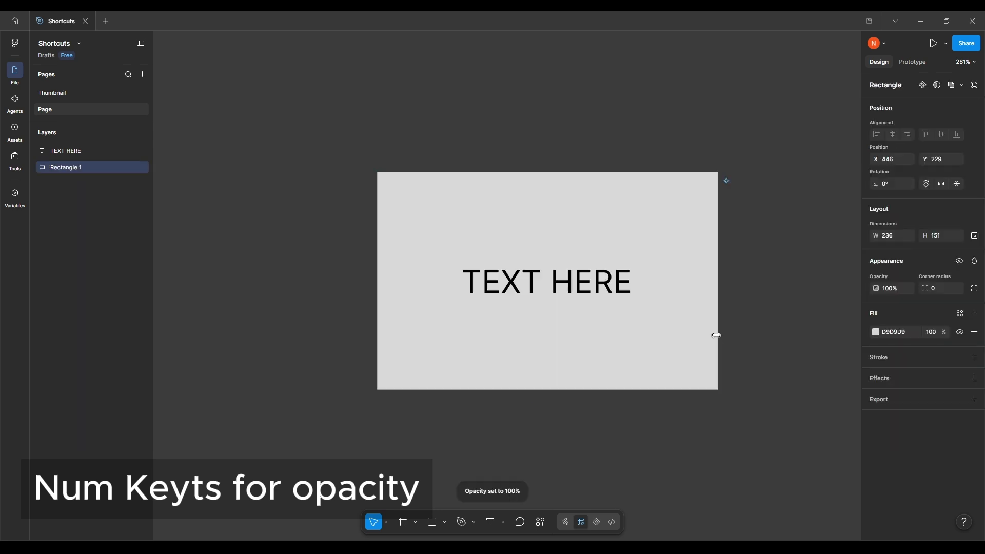
pyautogui.scroll(-2, 697, 359)
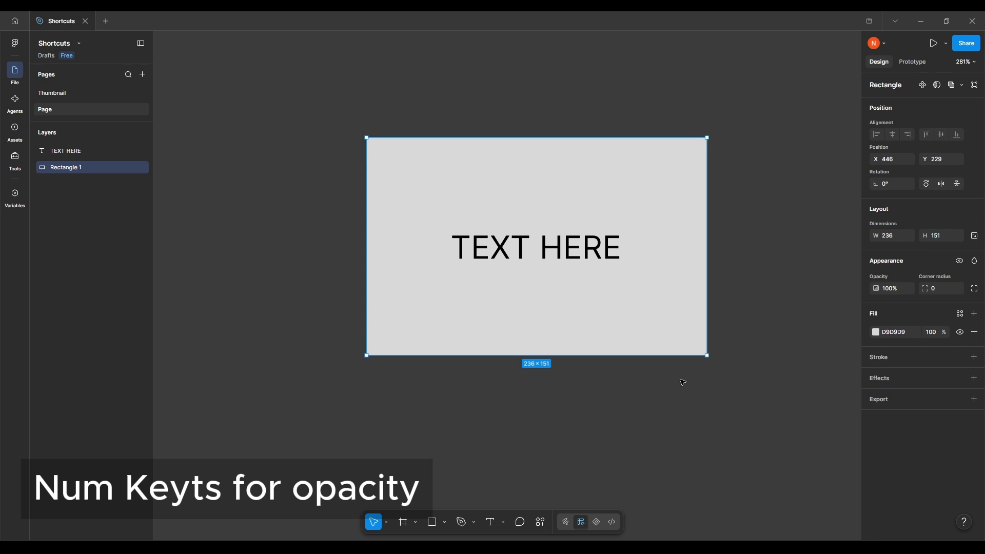
pyautogui.click(642, 437)
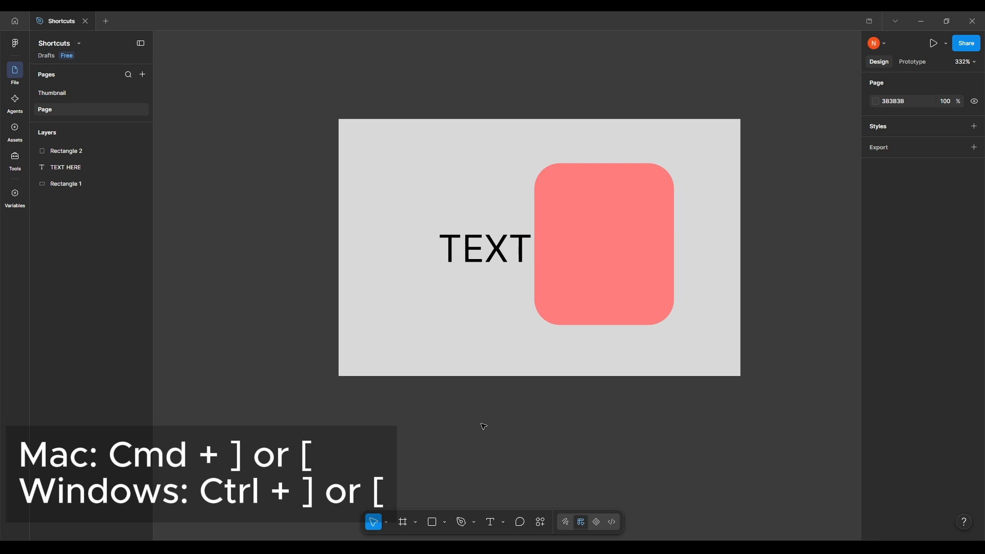
# Send the pink rounded rectangle behind the grey rectangle, bring it back to the front of the layer order and deselect it
pyautogui.click(583, 288)
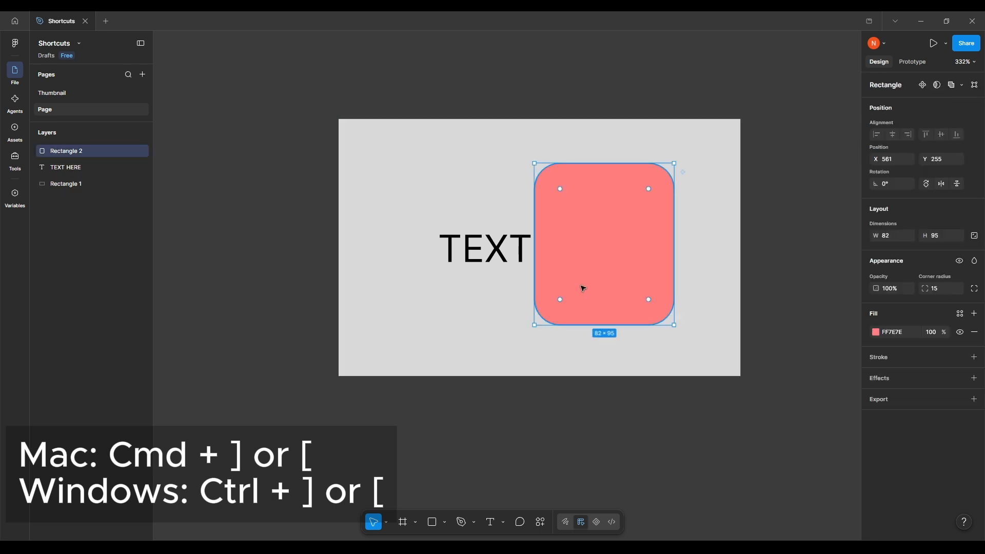
pyautogui.hotkey('ctrl', '[')
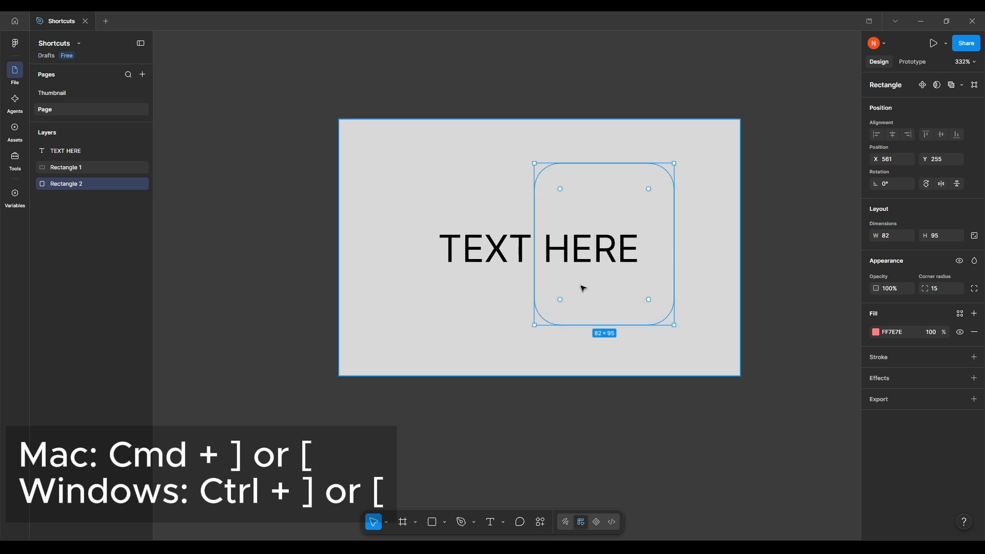
pyautogui.hotkey('ctrl', ']')
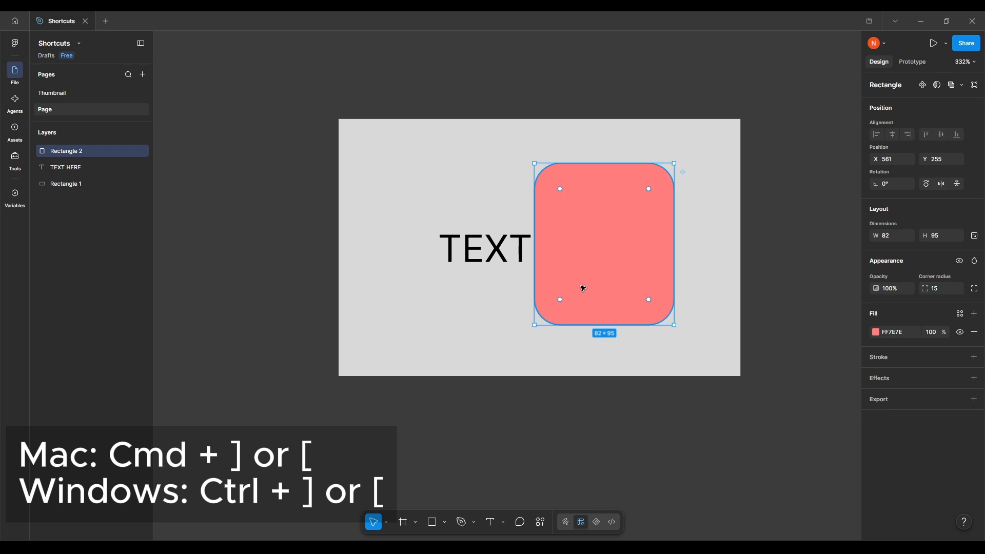
pyautogui.click(615, 407)
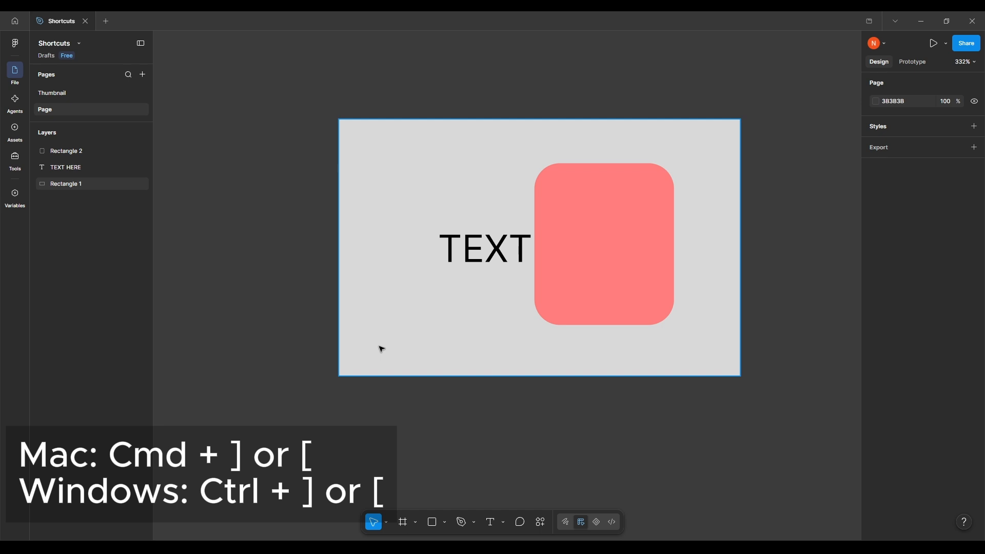
# Send the pink rectangle backward one layer at a time, behind the text and the grey rectangle, and bring it forward again step by step
pyautogui.click(586, 222)
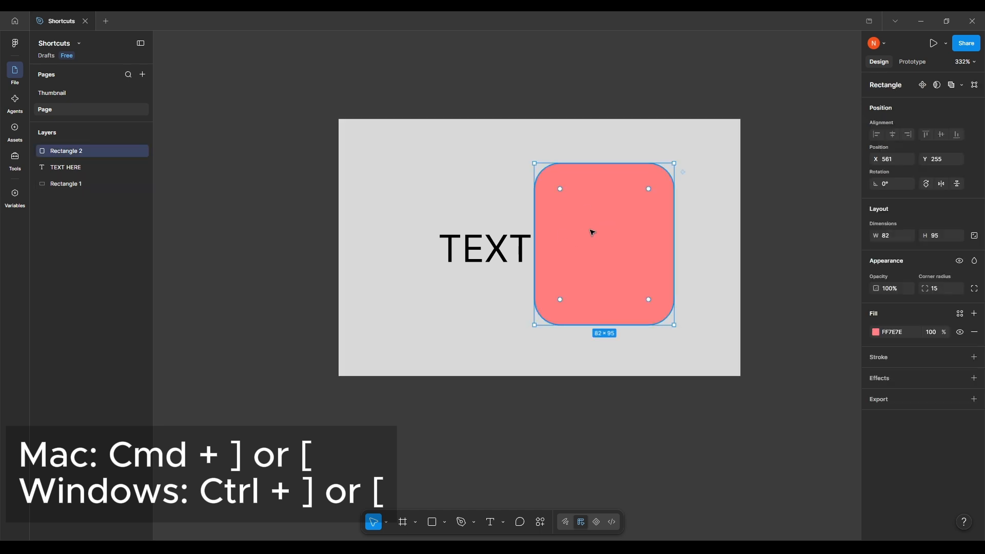
pyautogui.hotkey('ctrl', '[')
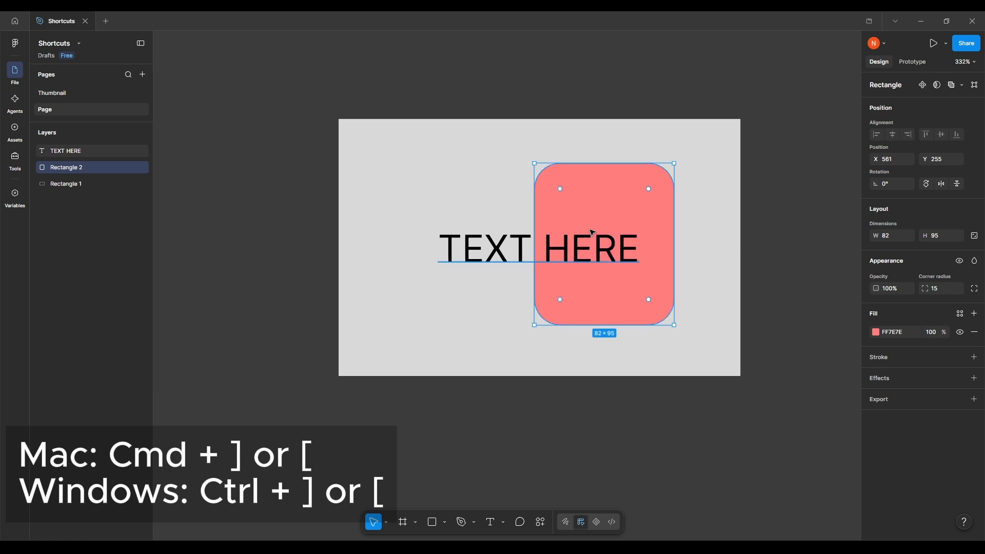
pyautogui.hotkey('ctrl', '[')
pyautogui.hotkey('ctrl', ']')
pyautogui.hotkey('ctrl', ']')
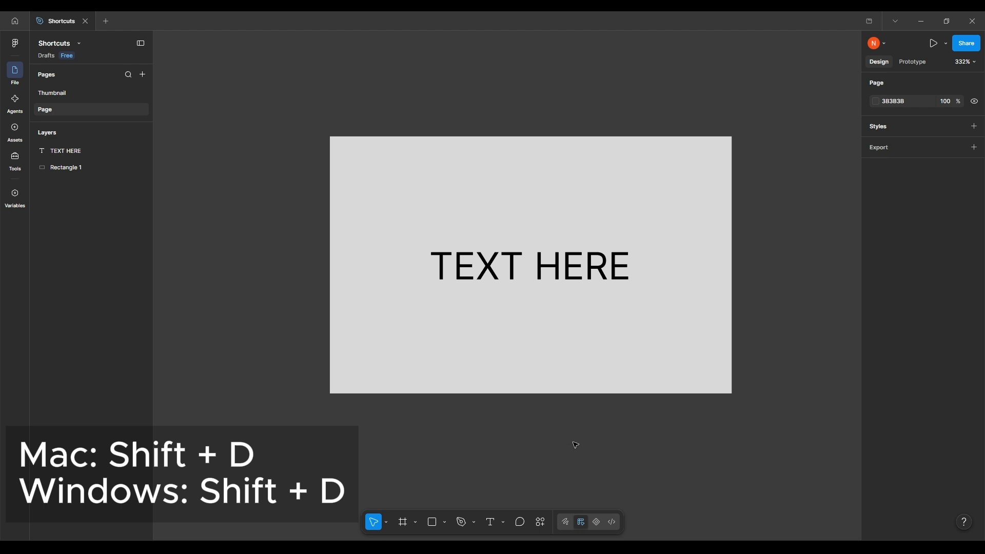
# Switch the Shortcuts file to Dev Mode and return it to Design Mode
pyautogui.moveTo(576, 446); pyautogui.dragTo(585, 459)
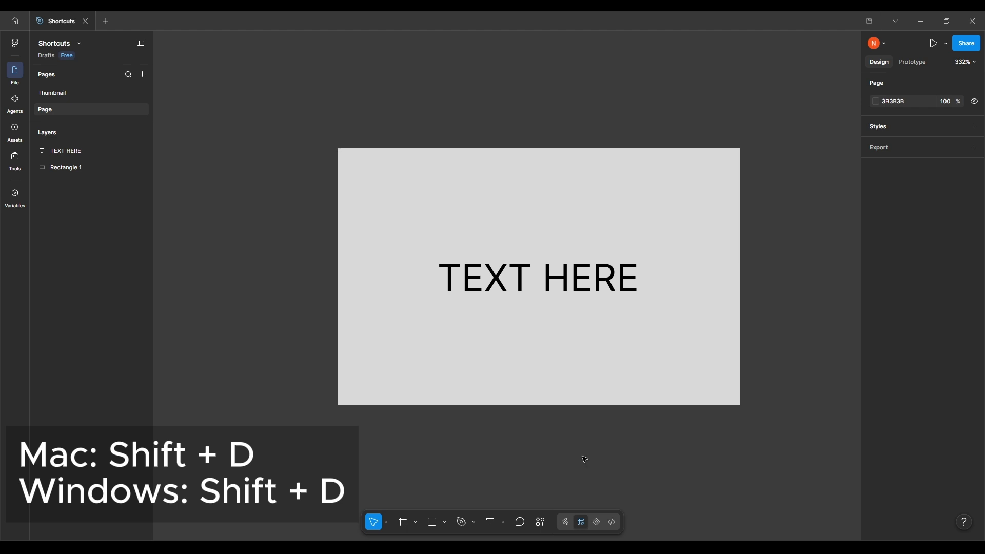
pyautogui.hotkey('shift', 'd')
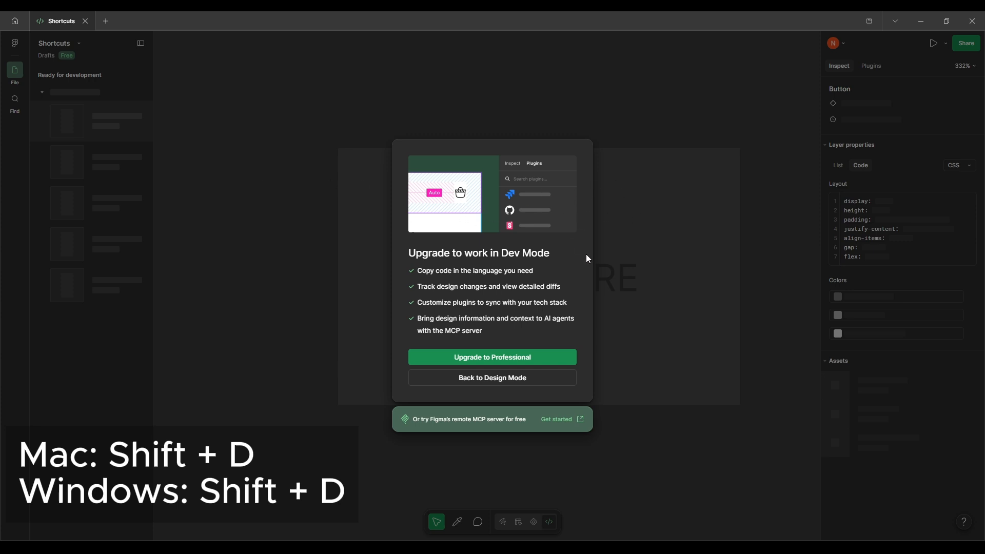
pyautogui.hotkey('shift', 'd')
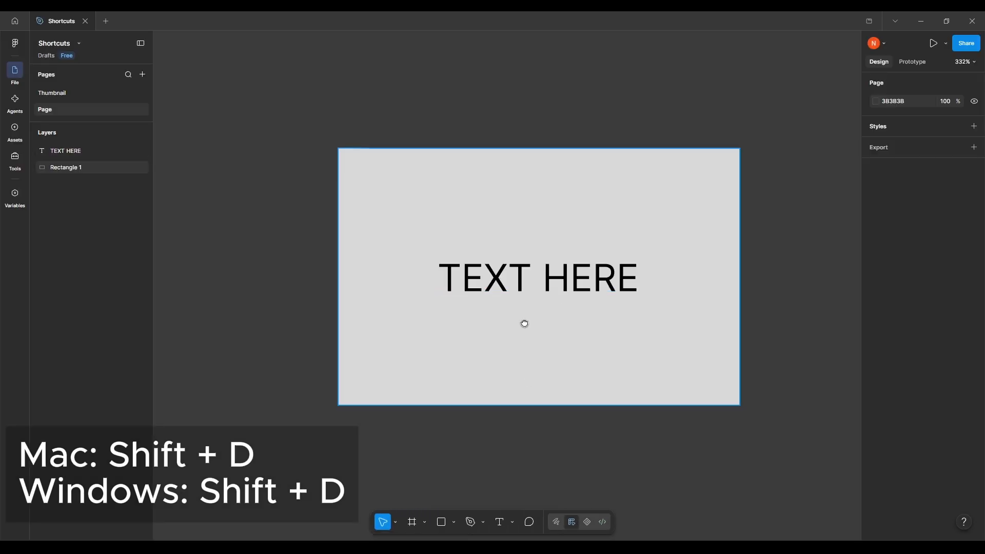
pyautogui.moveTo(524, 324); pyautogui.dragTo(502, 319)
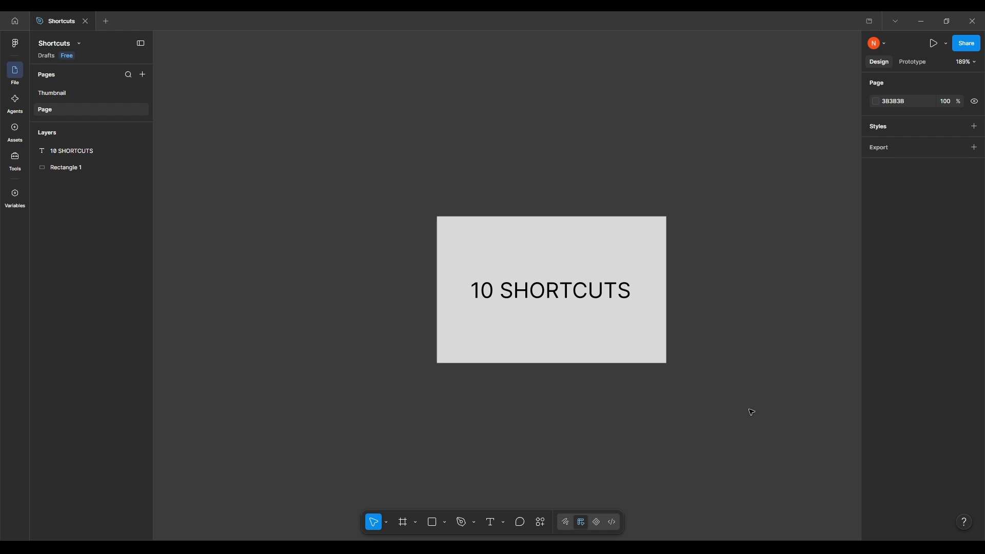
# Zoom to the 10 SHORTCUTS text as the selection, zoom back out to the whole grey rectangle and deselect the text
pyautogui.click(600, 289)
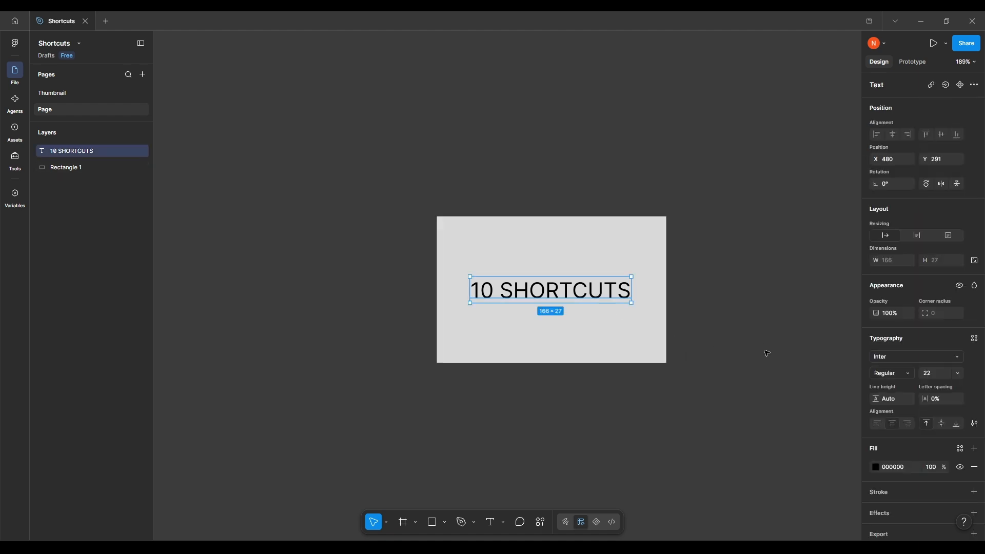
pyautogui.hotkey('shift', '2')
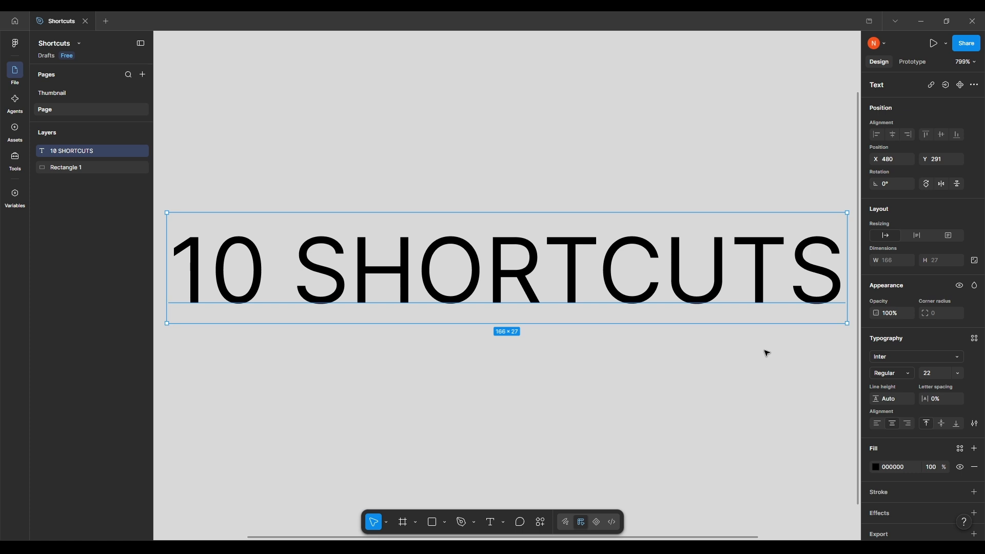
pyautogui.scroll(5, 767, 353)
pyautogui.hscroll(5, 671, 340)
pyautogui.click(700, 342)
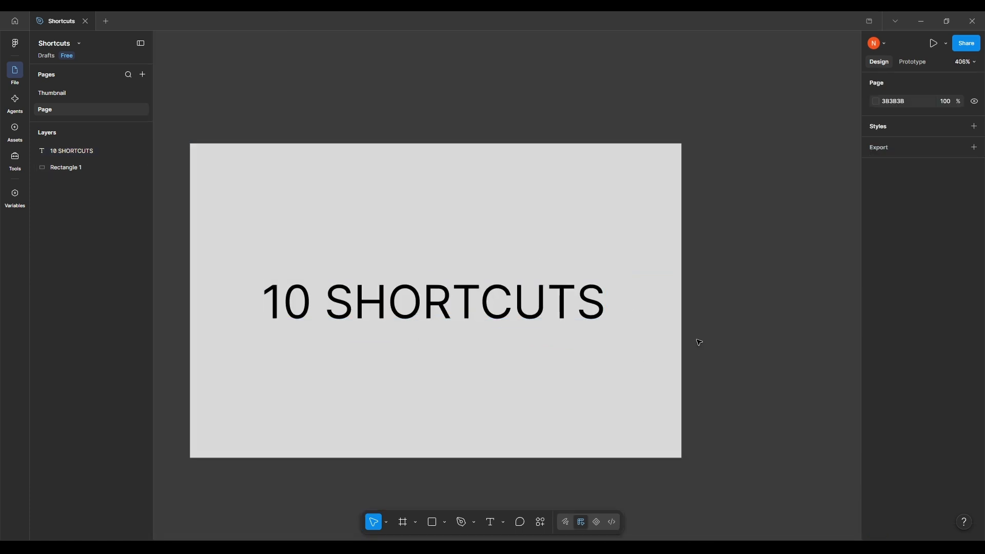